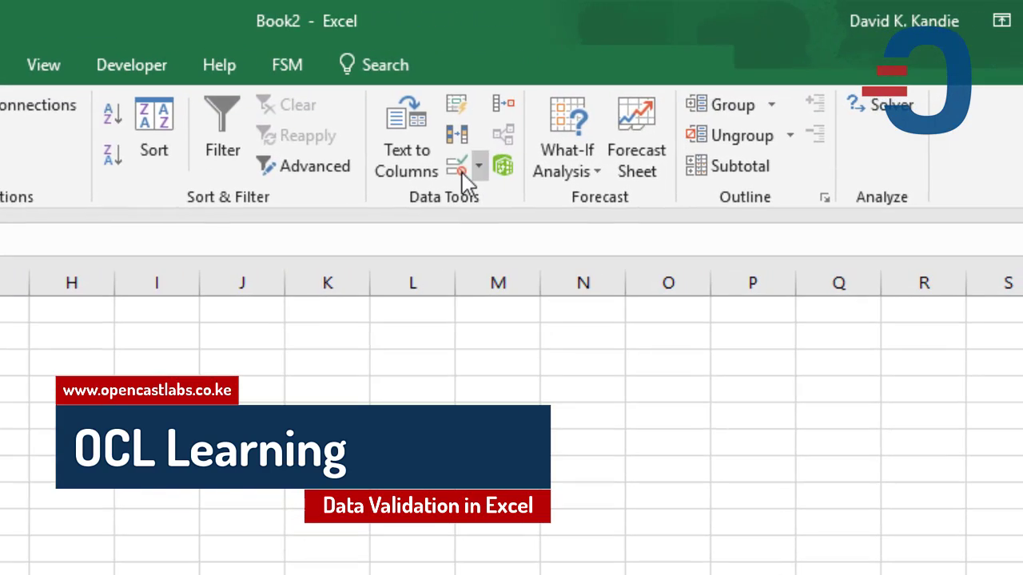
Examine the types of validation criteria that data validation can allow for cell A1
click(593, 142)
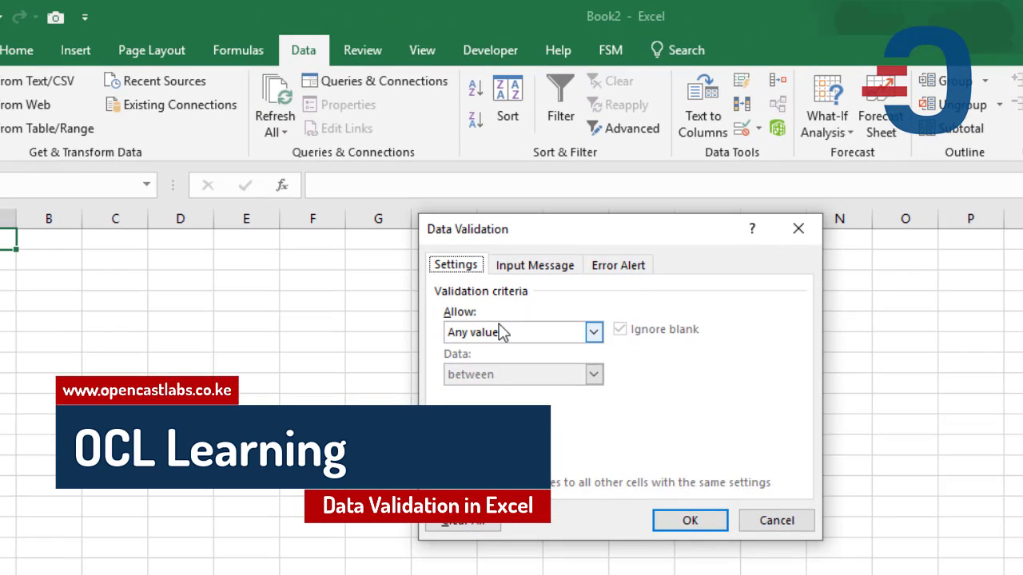
click(499, 325)
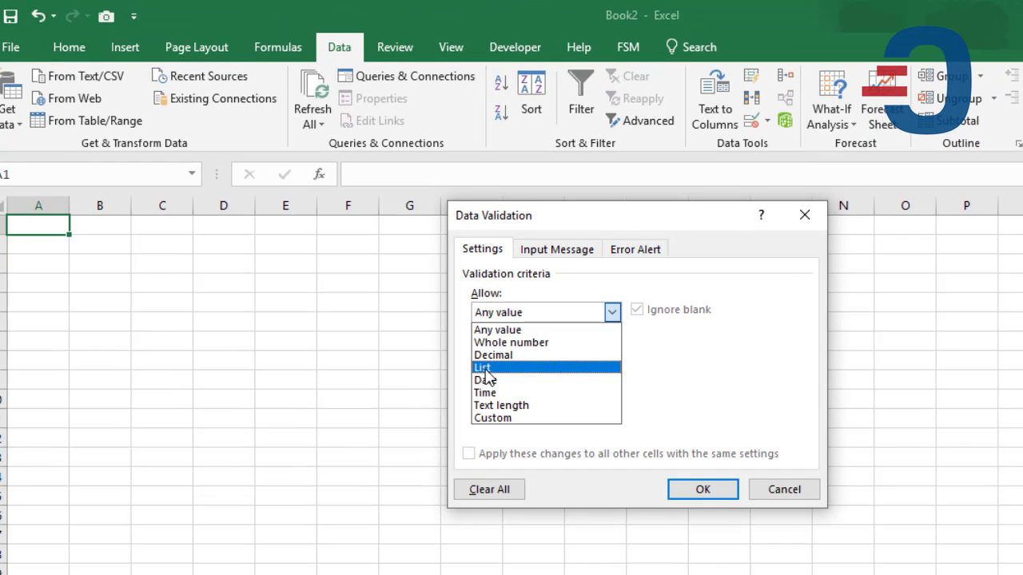
click(780, 490)
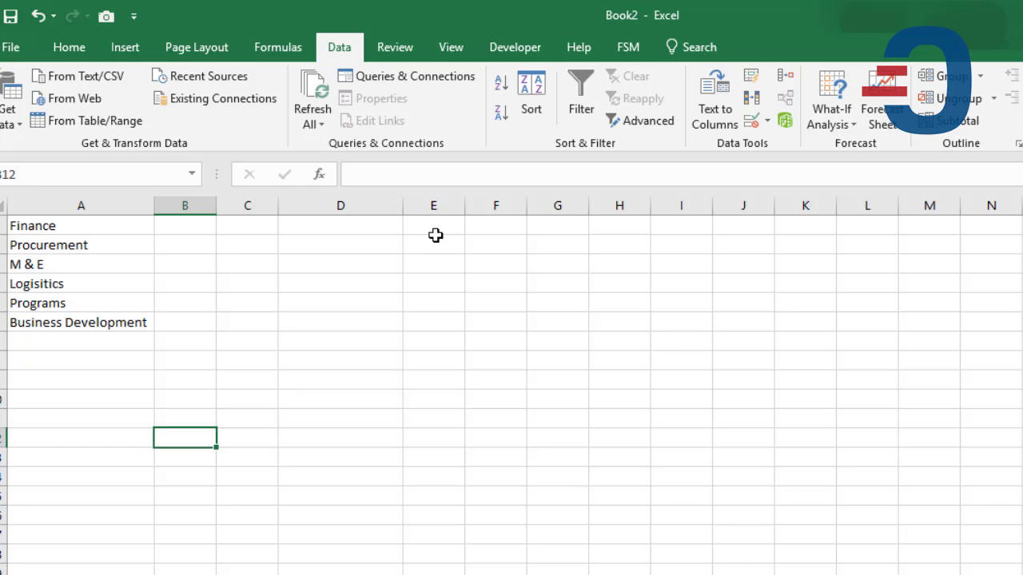
Widen column D slightly and add list data validation to cell D2 with the source =$A$2:$A$6
drag(402, 207, 422, 205)
click(336, 247)
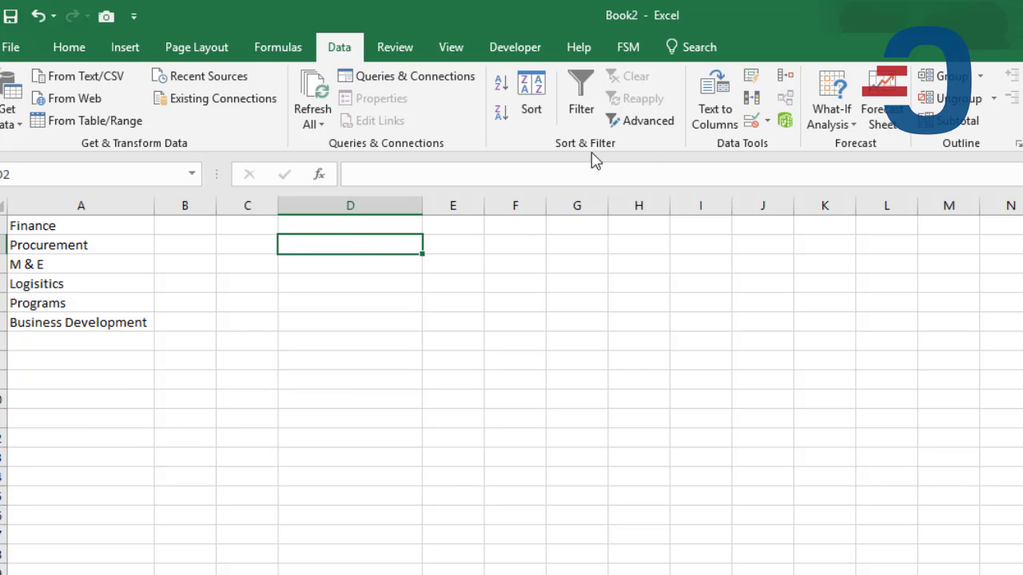
click(751, 120)
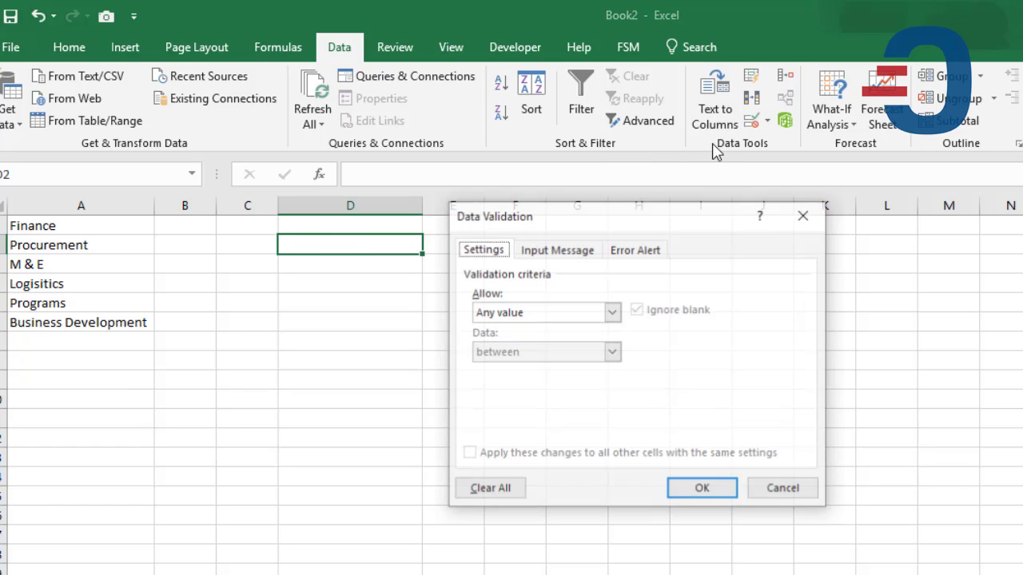
click(524, 313)
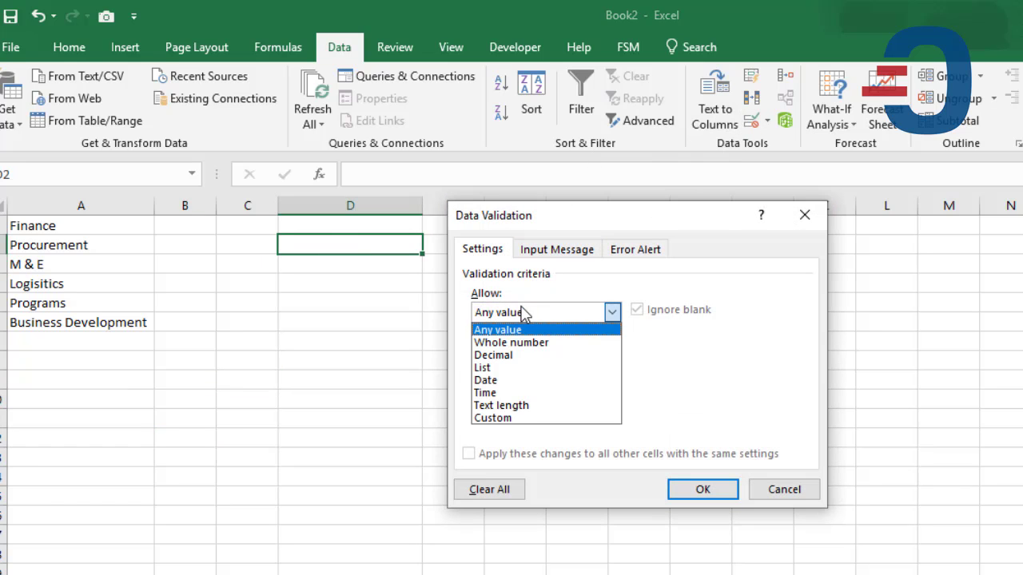
click(497, 369)
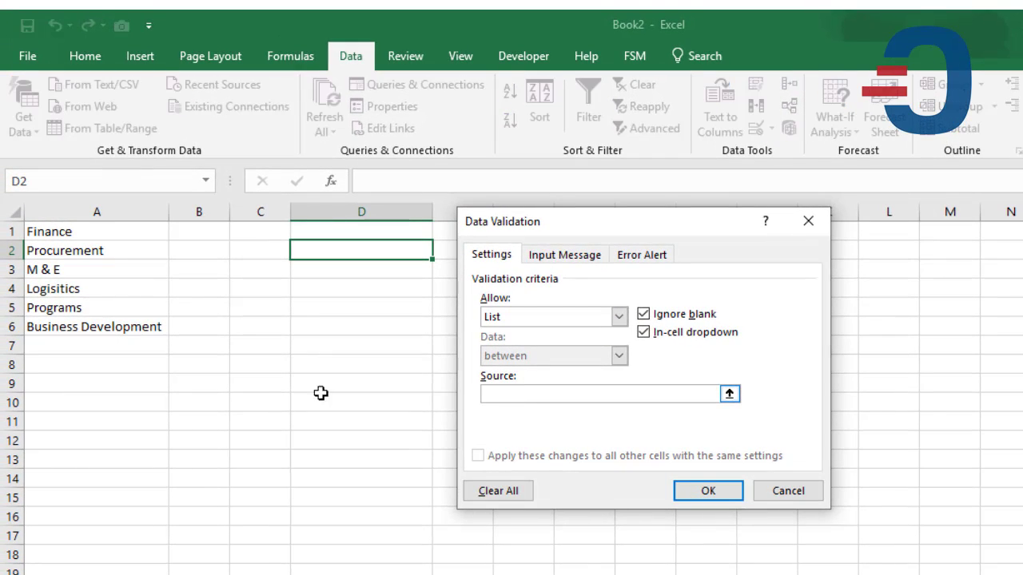
drag(73, 253, 78, 323)
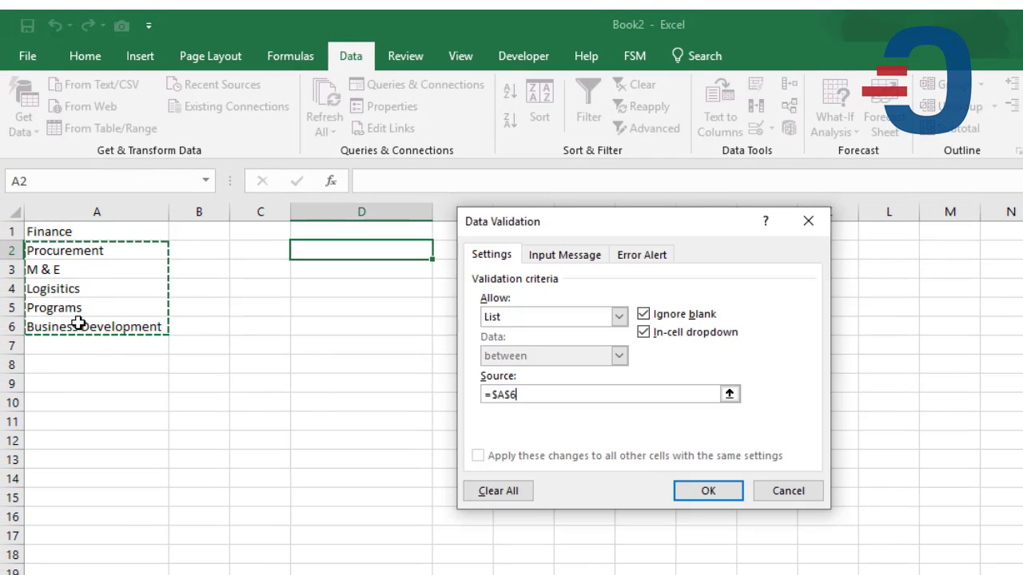
drag(69, 251, 90, 321)
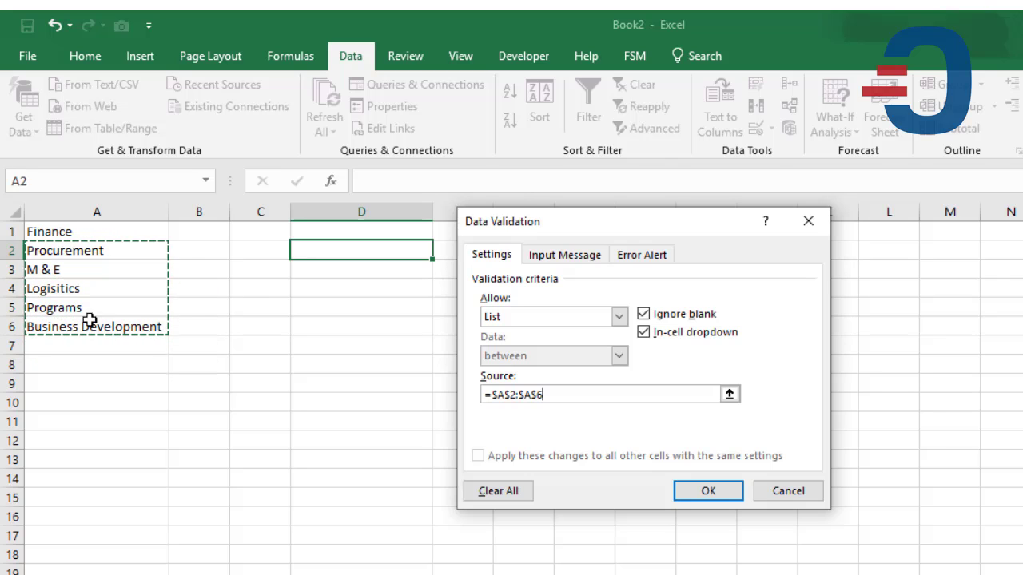
click(687, 489)
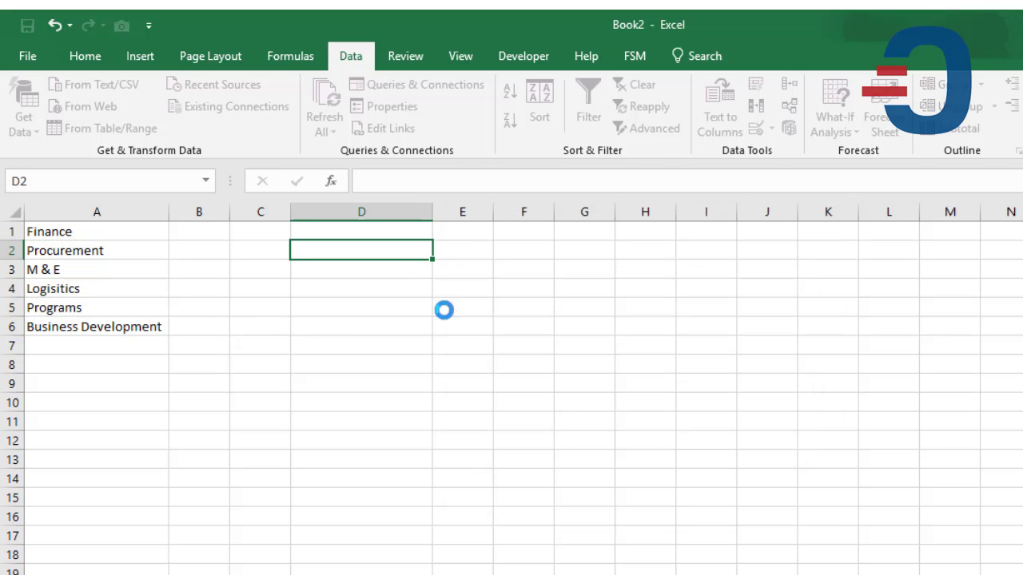
Check the department options offered by the drop-down list in cell D2 without choosing one
click(442, 253)
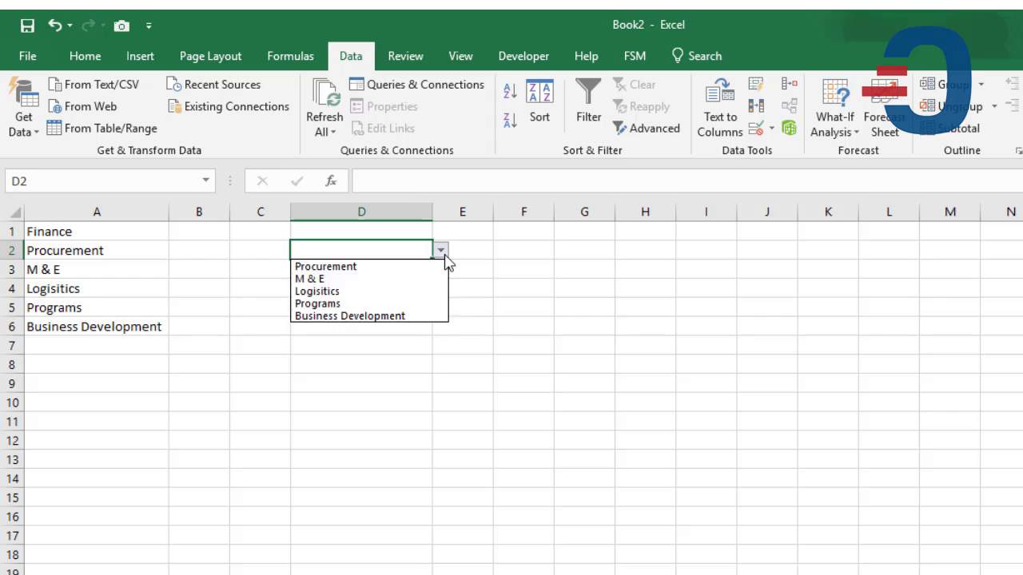
click(442, 253)
click(442, 252)
click(255, 251)
click(463, 254)
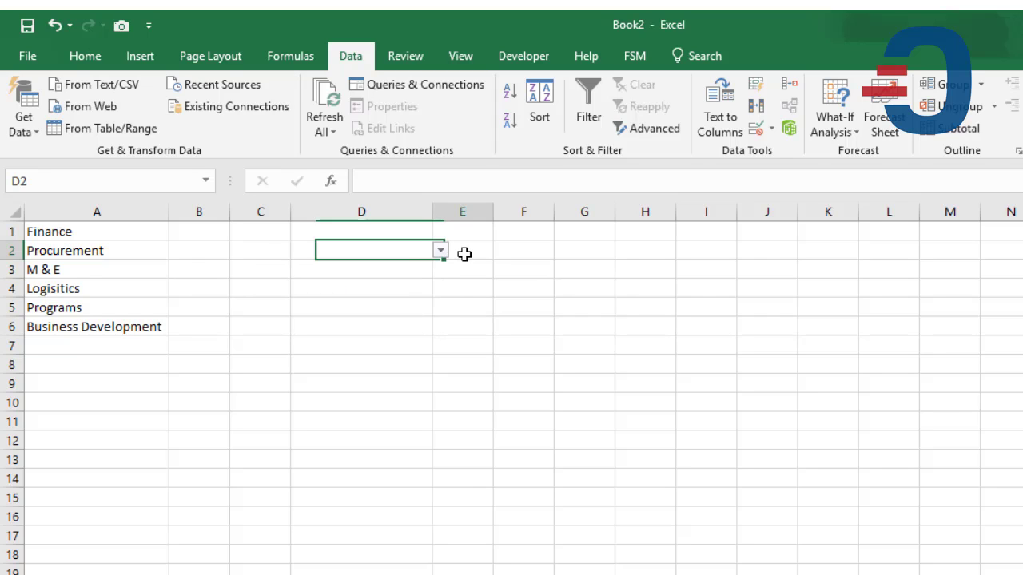
click(391, 252)
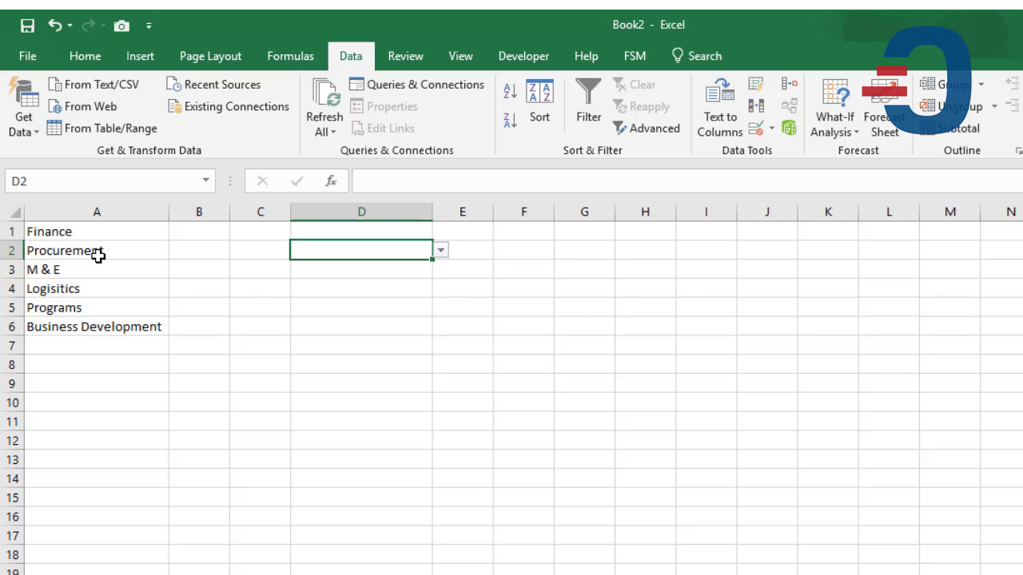
Define the workbook-scoped name "departments" for the range A2:A6 on the Departments sheet
drag(97, 254, 82, 321)
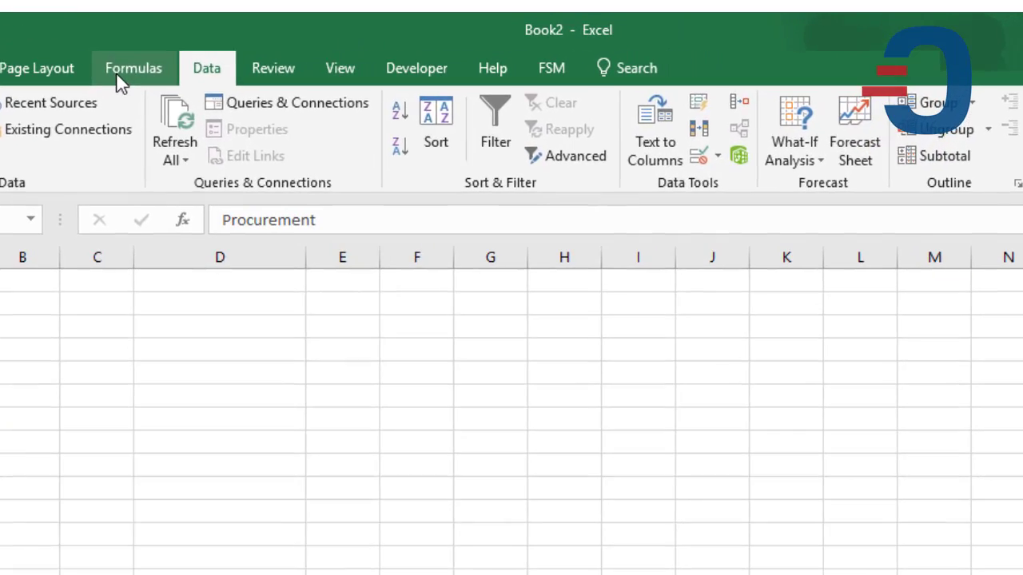
click(290, 56)
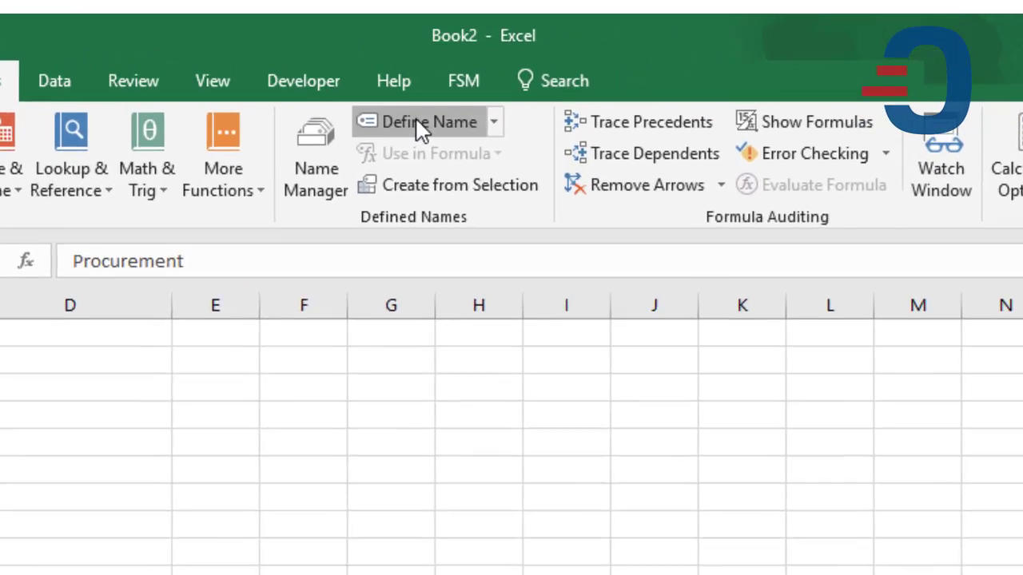
click(505, 104)
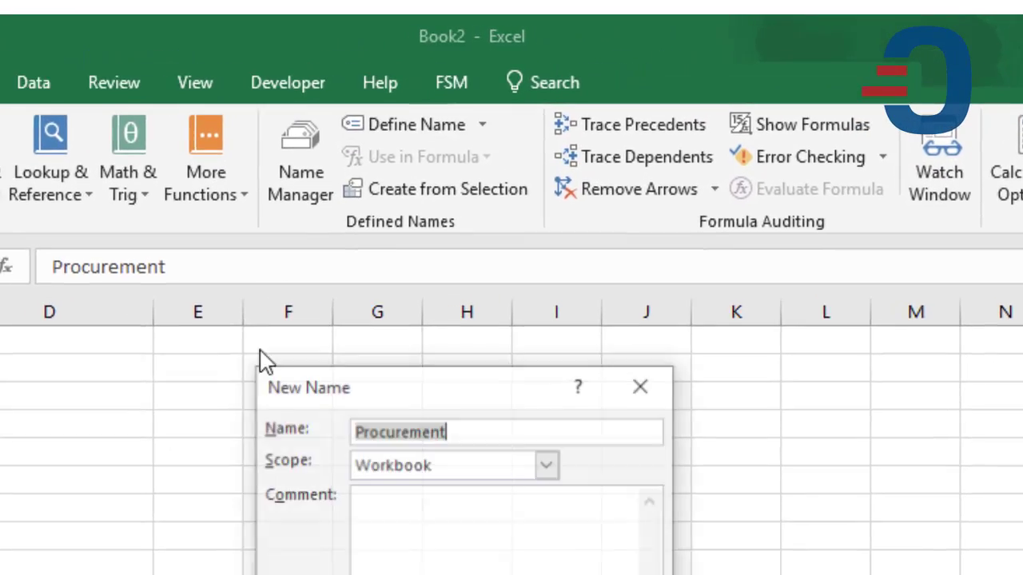
text(departments)
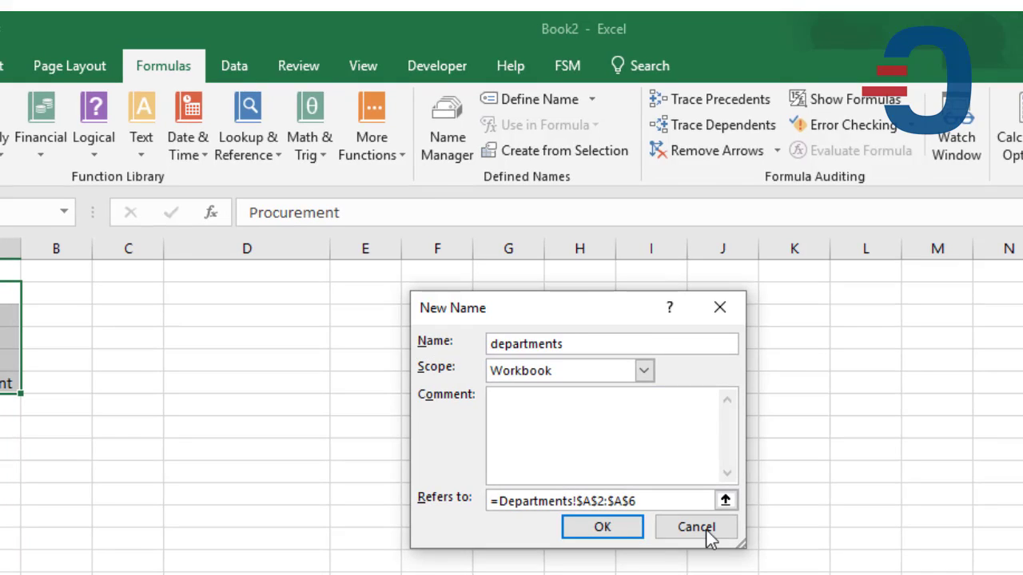
click(612, 530)
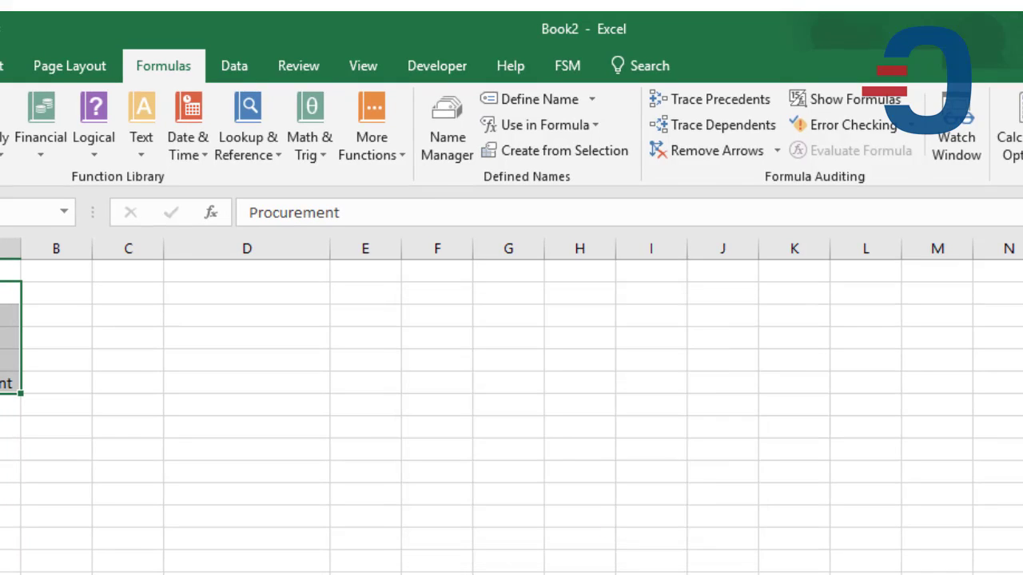
On a new blank worksheet, widen column B and enter the heading "Departments" in cell B1
key(shift+F11)
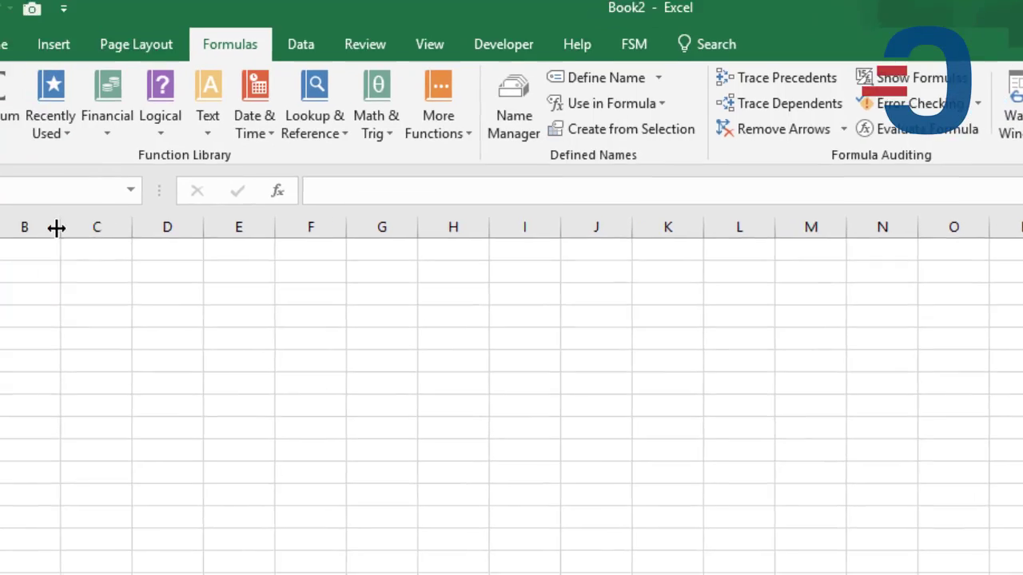
drag(56, 229, 245, 205)
click(225, 206)
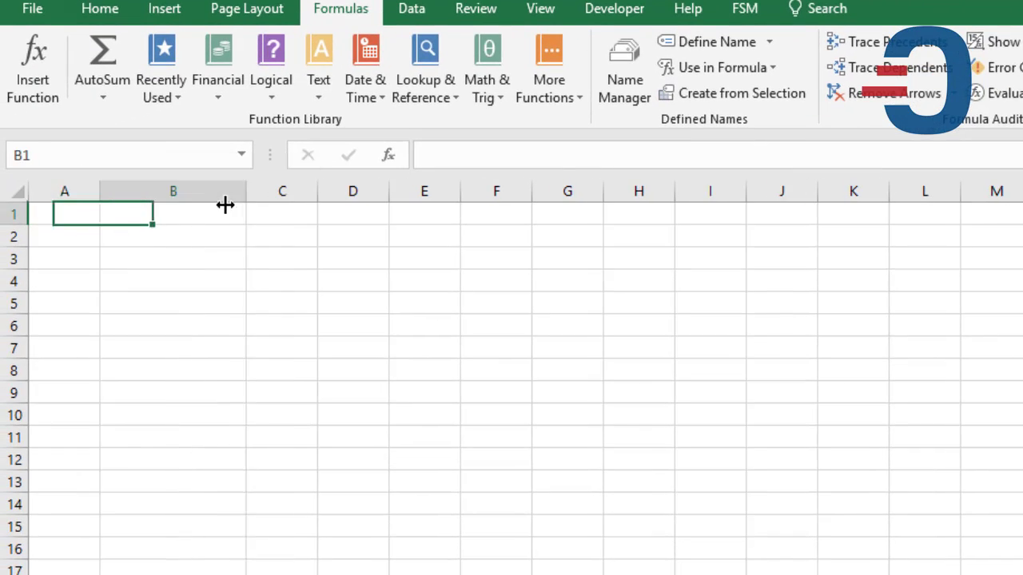
text(Departments)
key(Return)
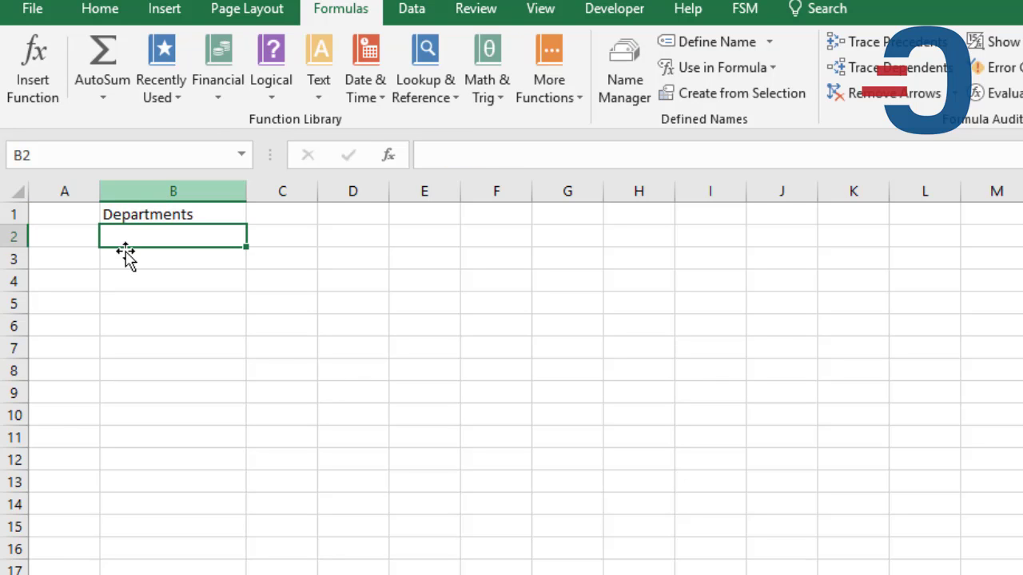
Add list data validation to cell B2 using the defined name as the source, =departments
click(411, 10)
click(886, 96)
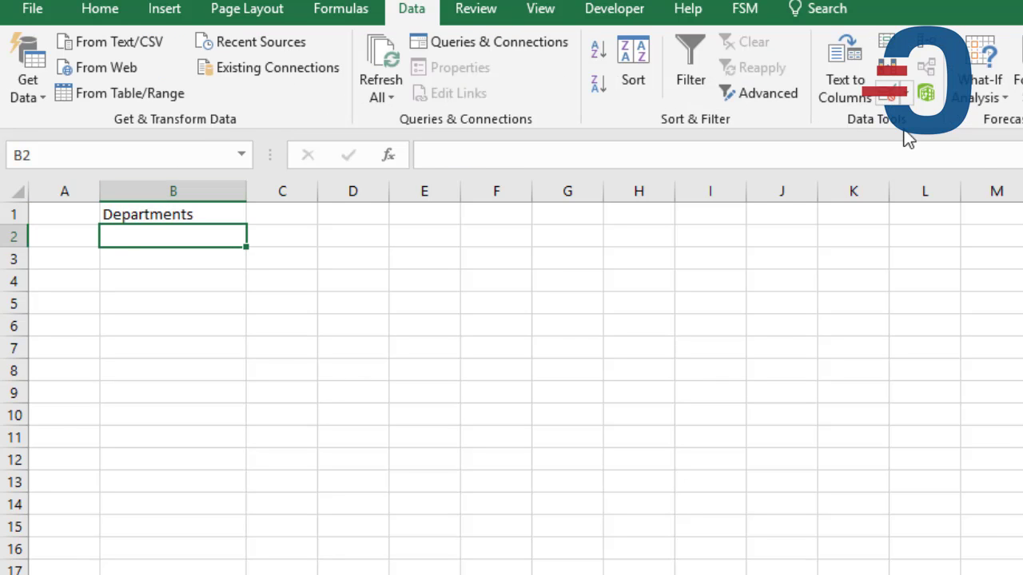
click(651, 320)
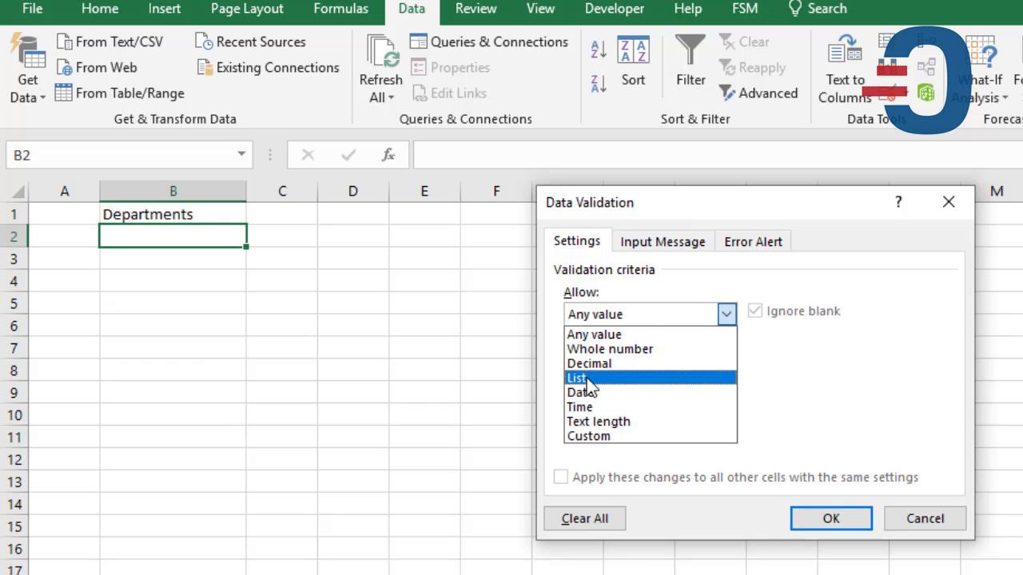
click(586, 378)
click(588, 404)
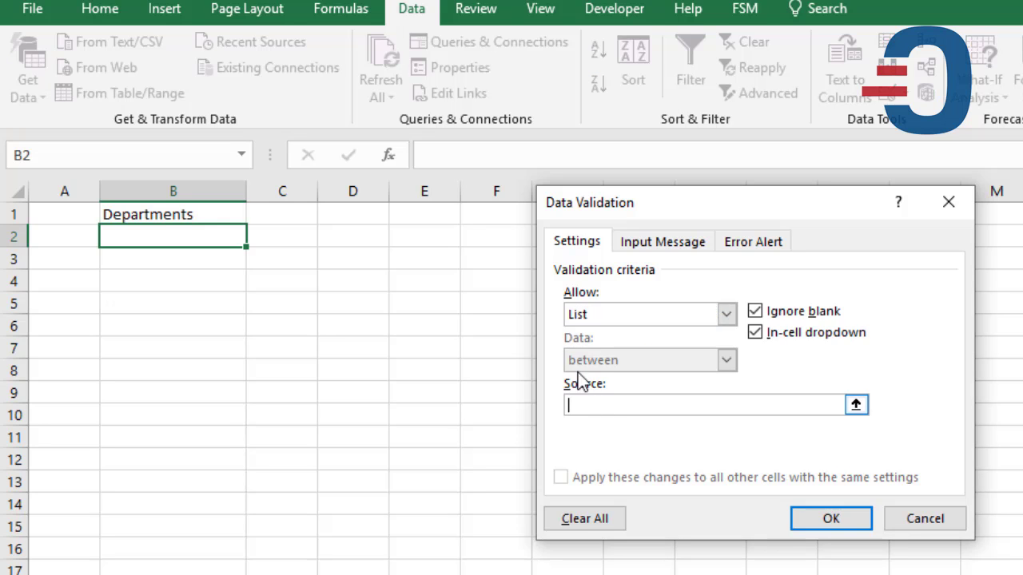
click(339, 22)
click(696, 70)
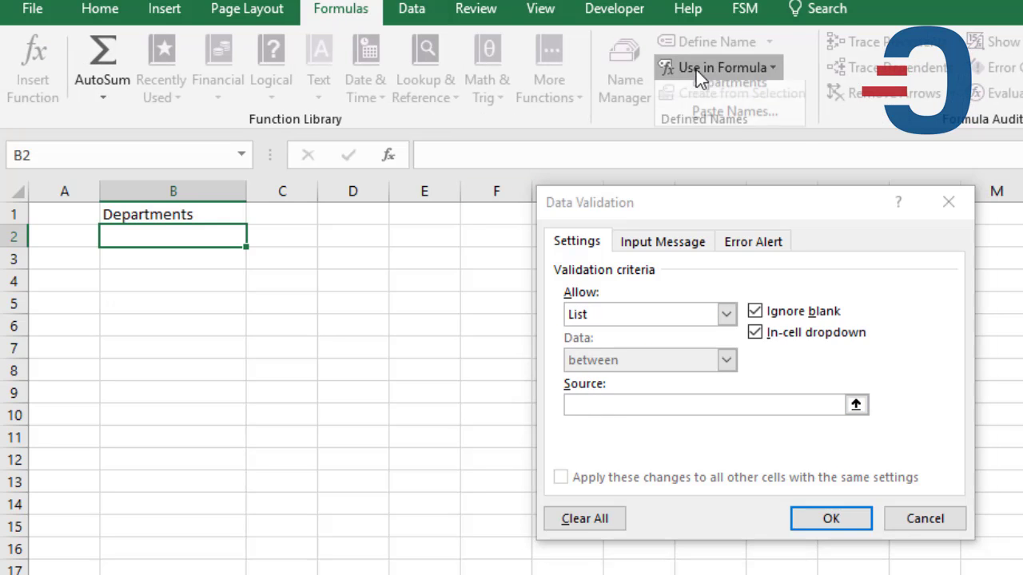
click(706, 96)
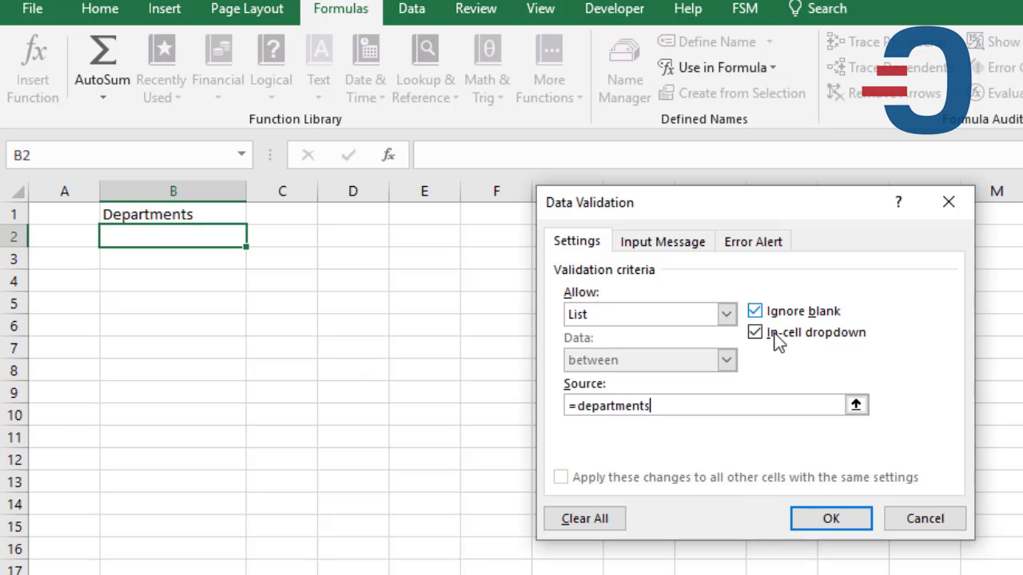
click(823, 521)
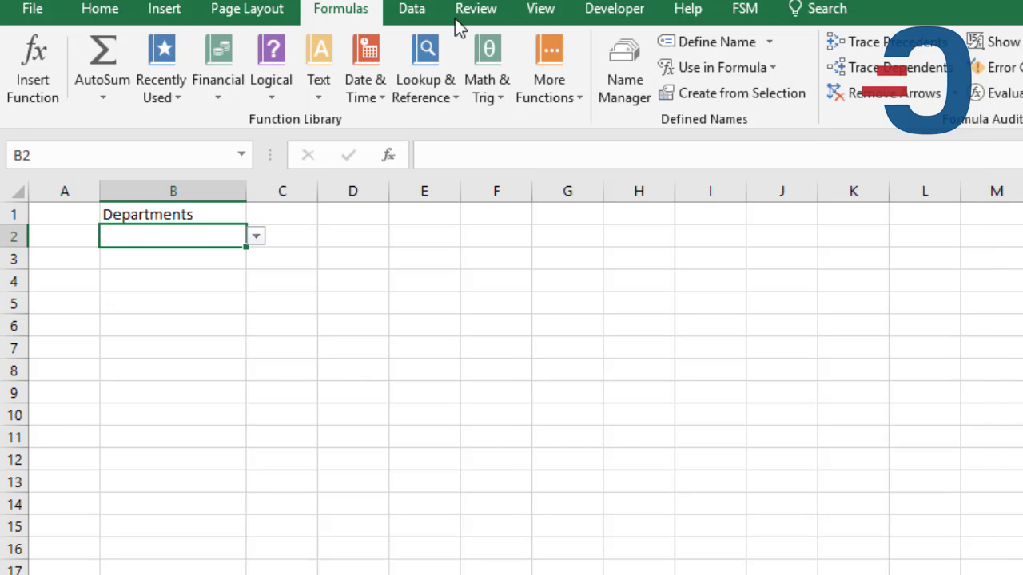
Give cell B2's validation an input message titled "Department" with the text "Select department from drop down list"
click(423, 16)
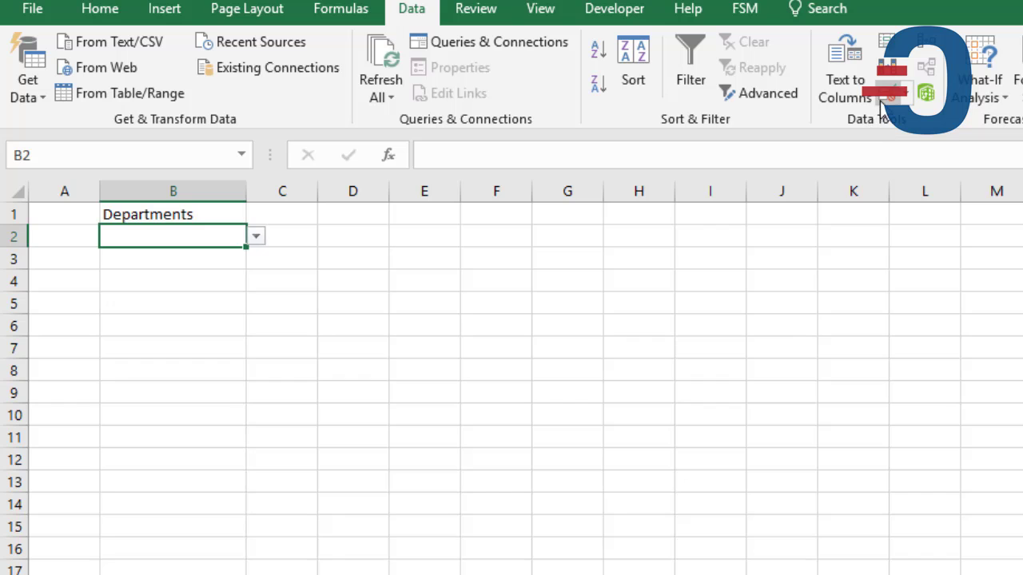
click(884, 99)
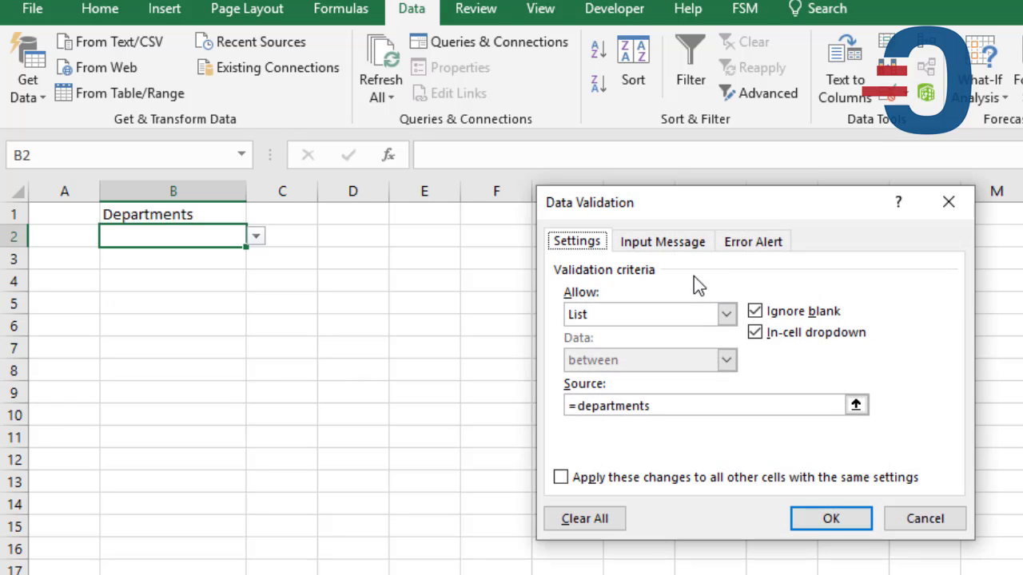
click(673, 244)
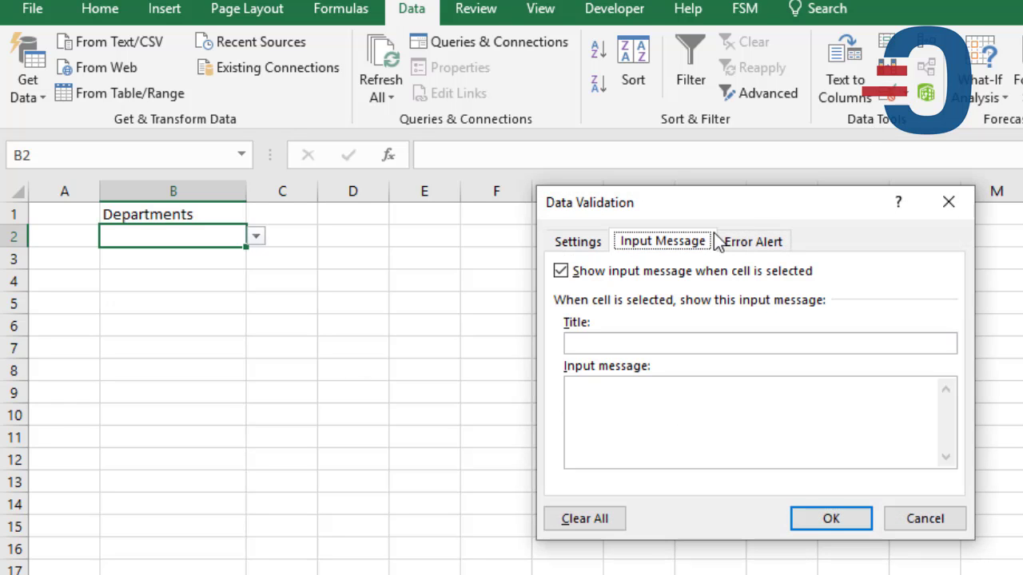
click(749, 244)
click(662, 240)
click(599, 397)
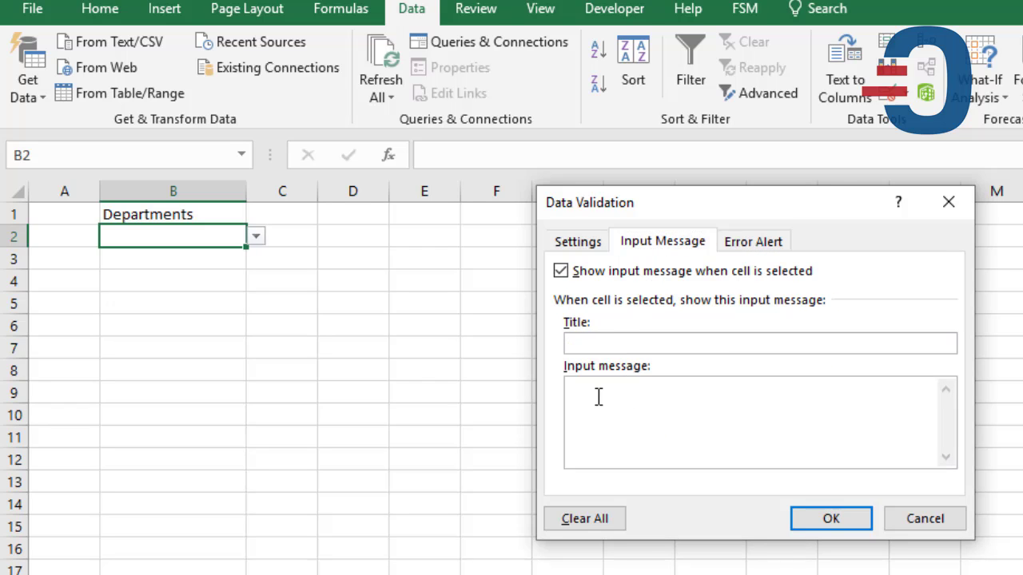
click(581, 344)
text(Depar)
text(Select department from drop down list)
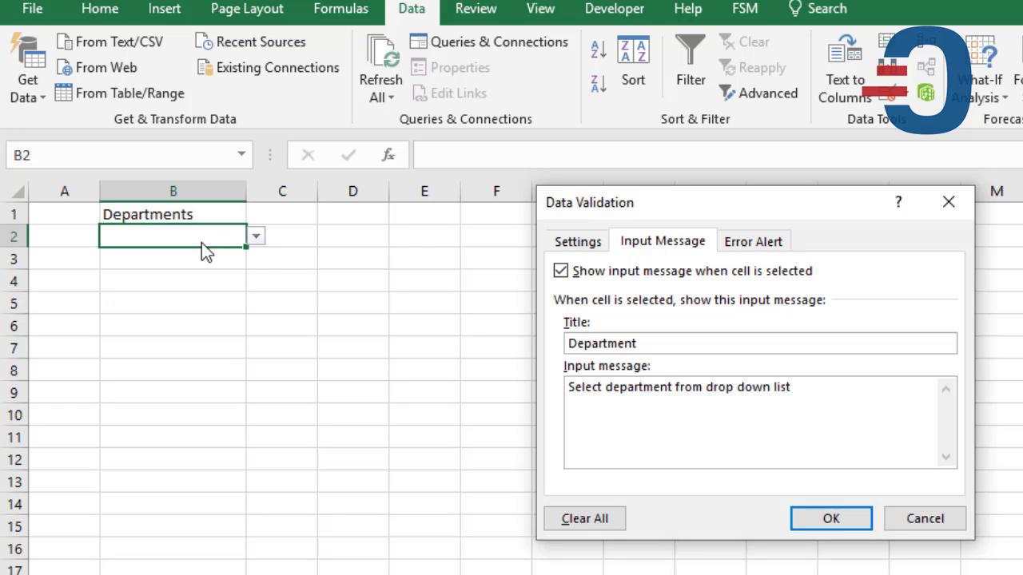
Set cell B2's error alert title to "Warning" and its error message to "That not a valid Selection"
click(753, 242)
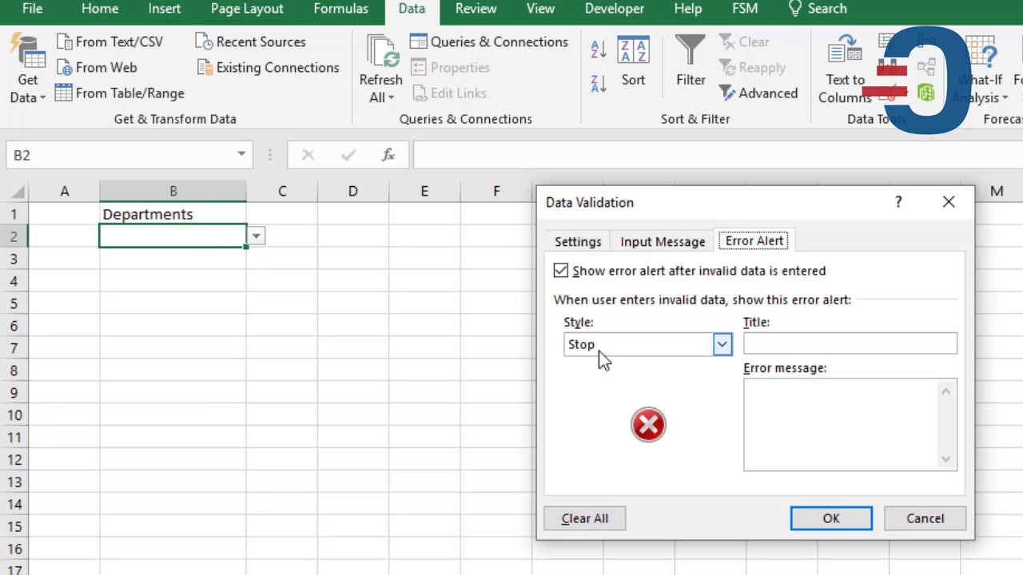
click(756, 344)
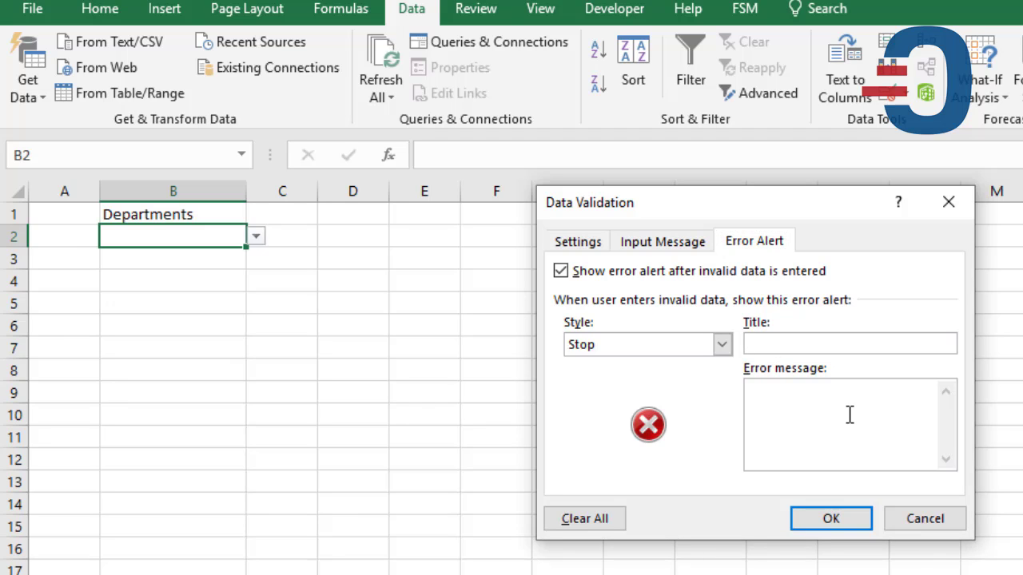
text(Invli)
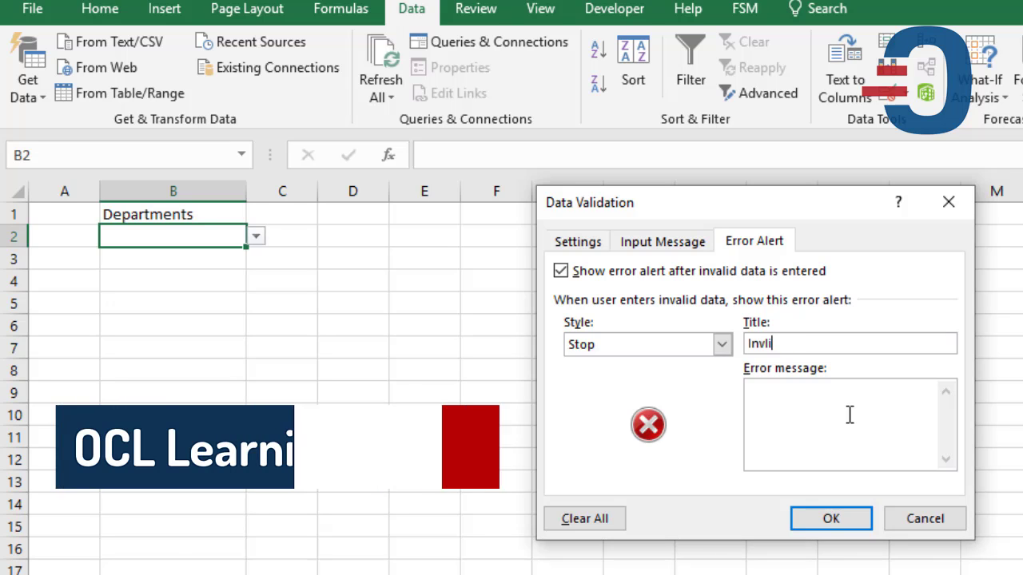
key(BackSpace)
key(BackSpace)
key(BackSpace)
key(BackSpace)
key(BackSpace)
text(War)
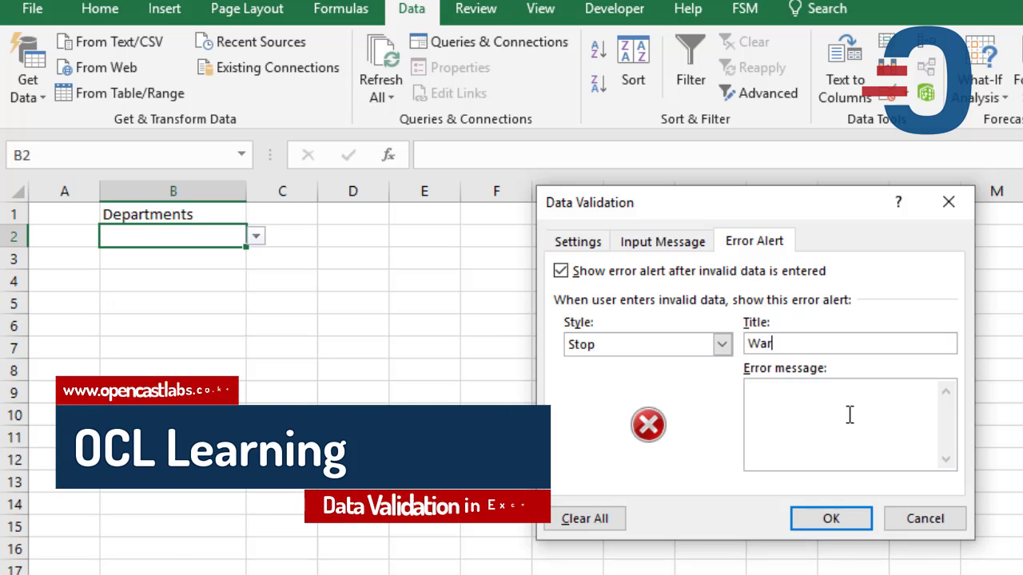
text(ning)
click(850, 414)
text(T)
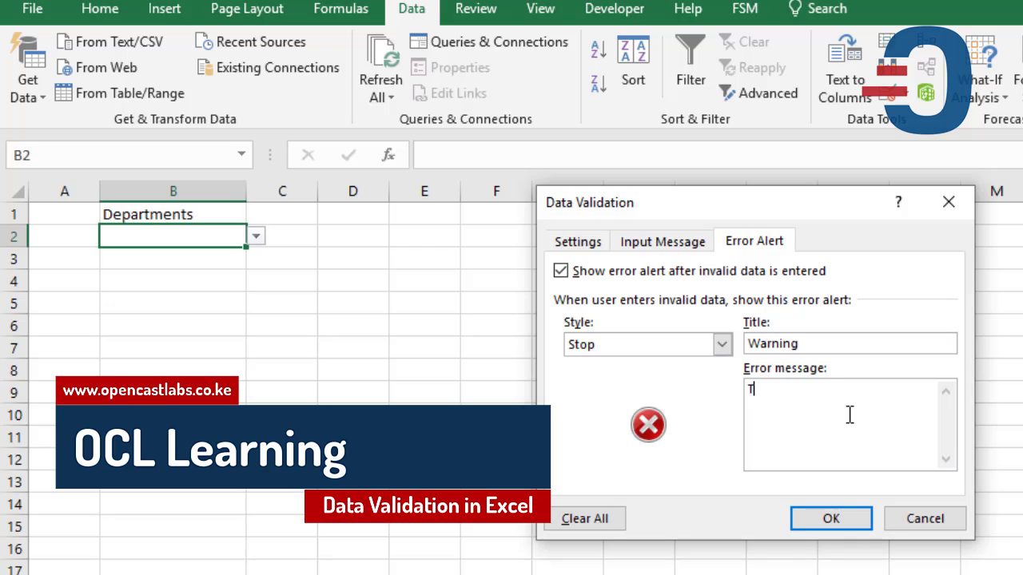
text(hat not a valid)
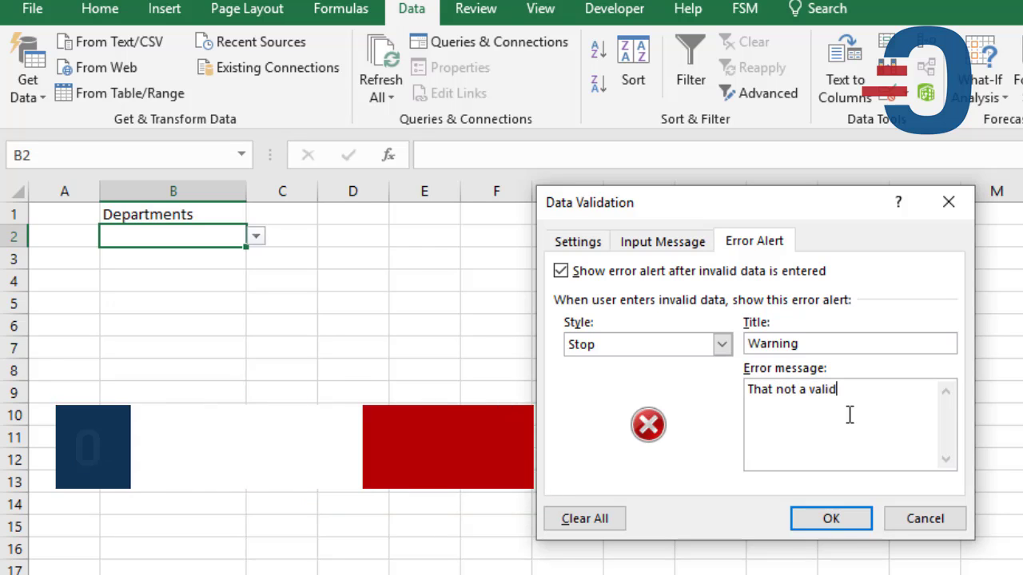
text( Selection)
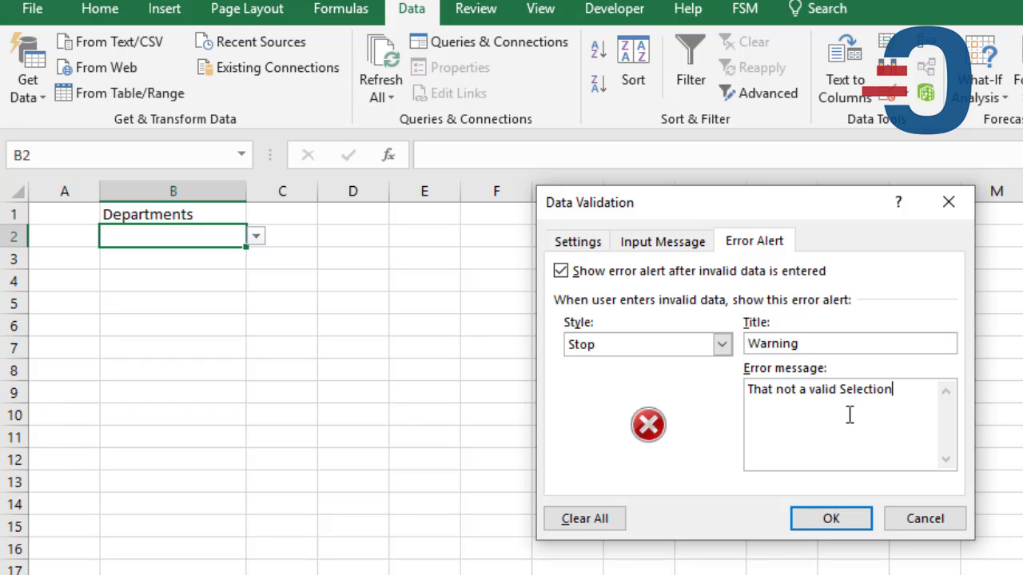
Replace the error alert's title with "Stop" and apply the validation settings to cell B2
drag(806, 344, 727, 342)
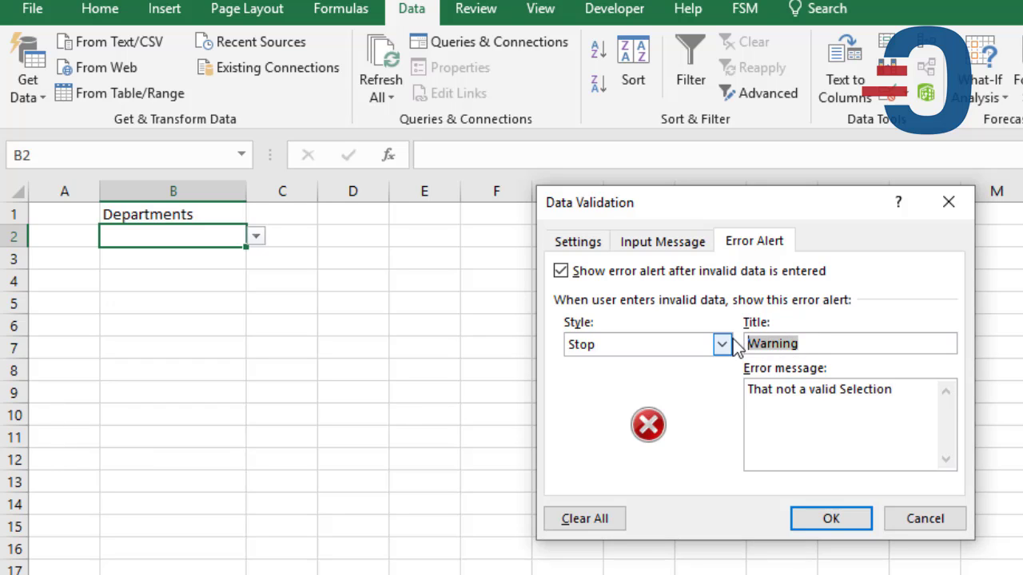
text(Stop)
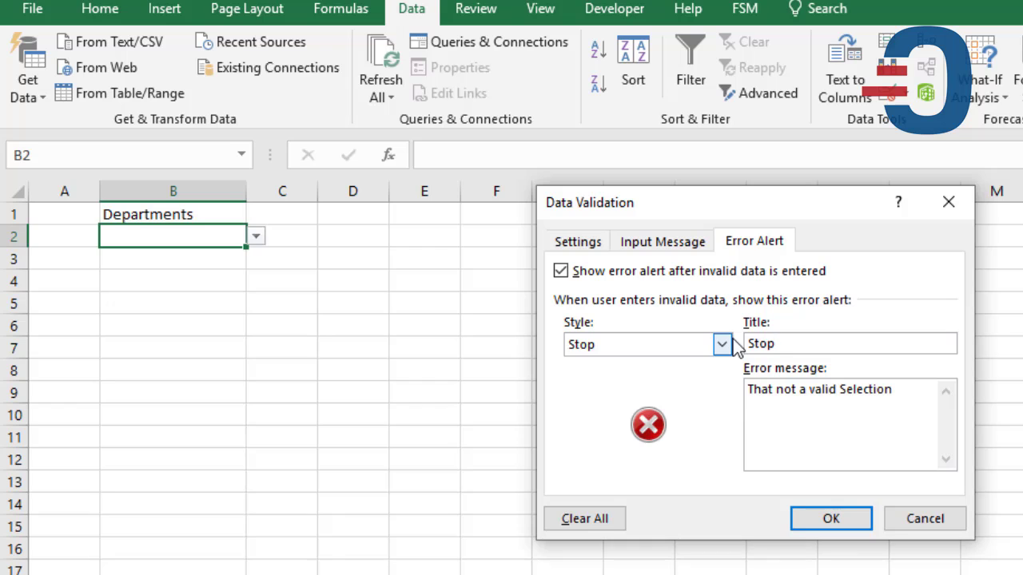
click(854, 528)
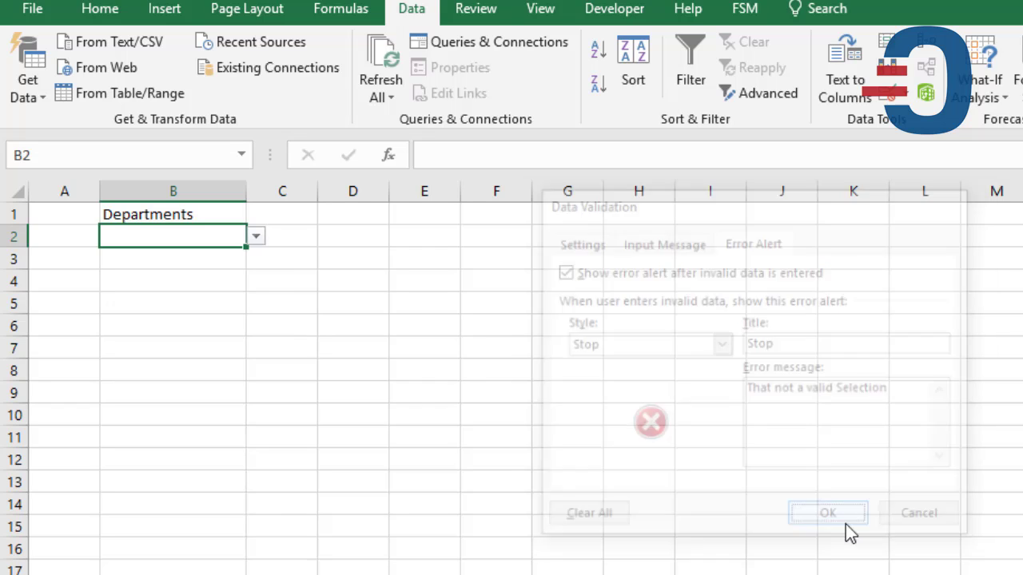
Reselect cell B2 to check its input message and review the choices in its drop-down list
click(338, 221)
click(231, 239)
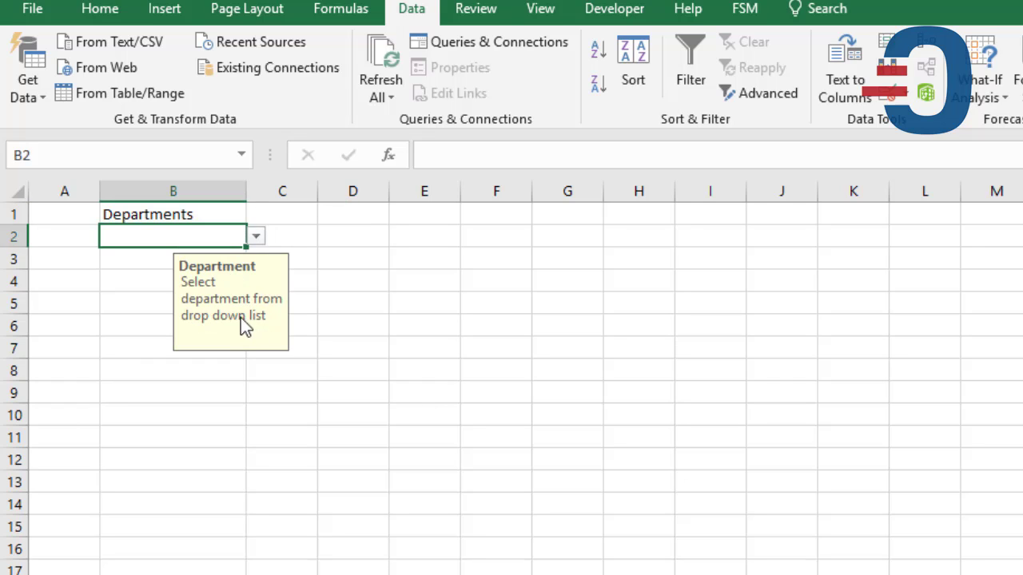
click(259, 237)
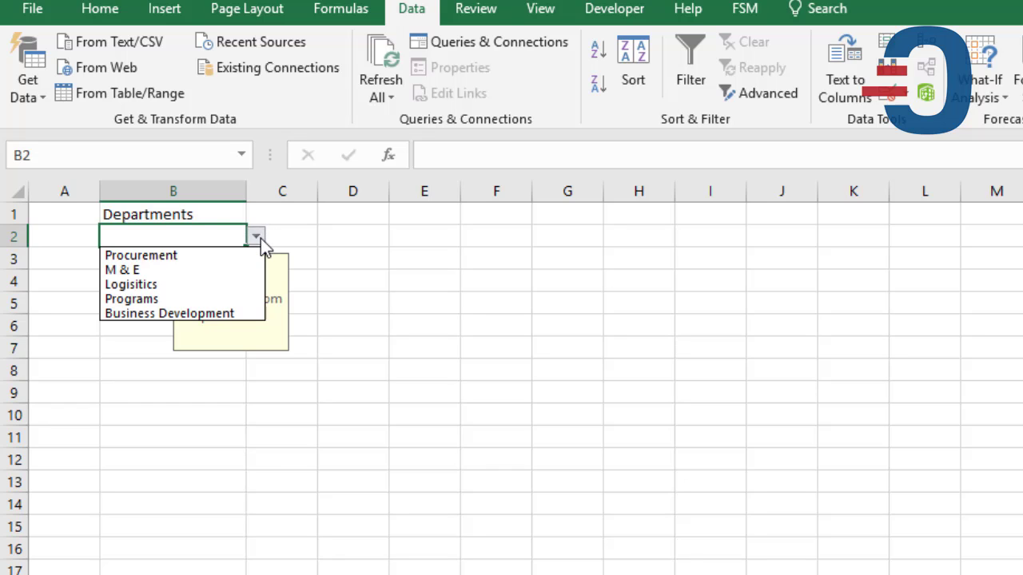
click(258, 238)
Test B2's error alert by entering the unlisted department "Admin", and cancel the entry
text(Admin)
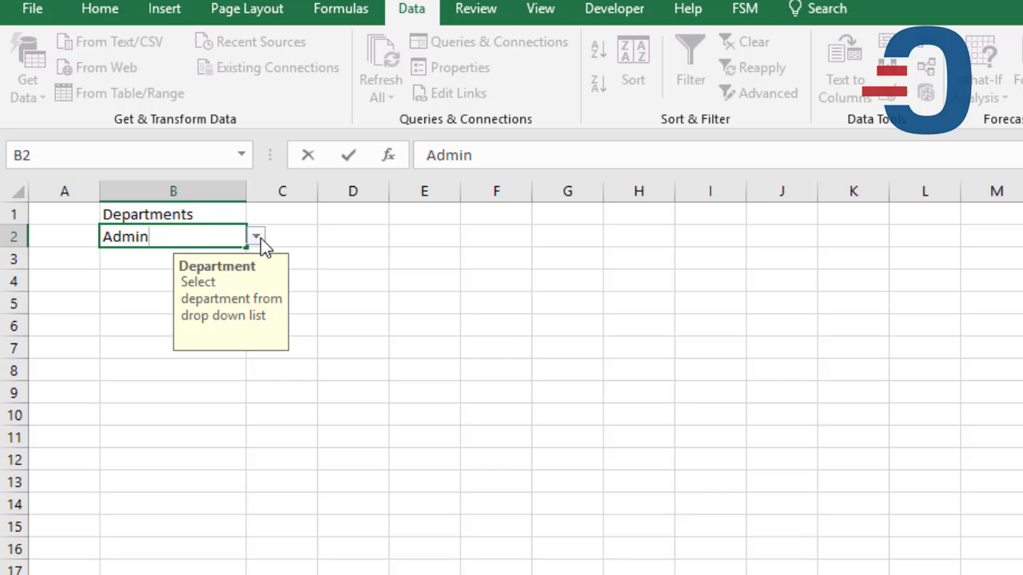
key(Return)
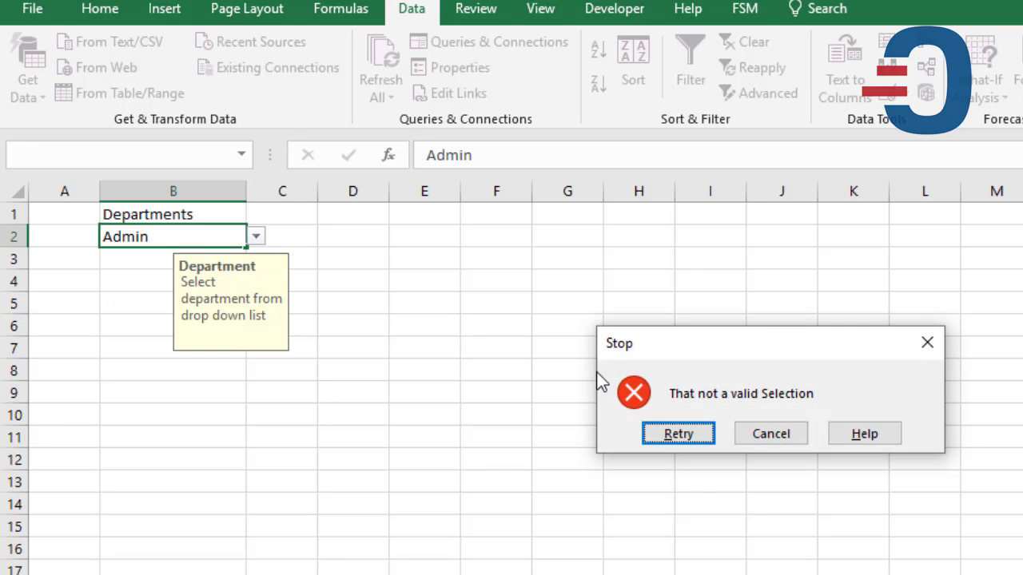
drag(614, 352, 354, 429)
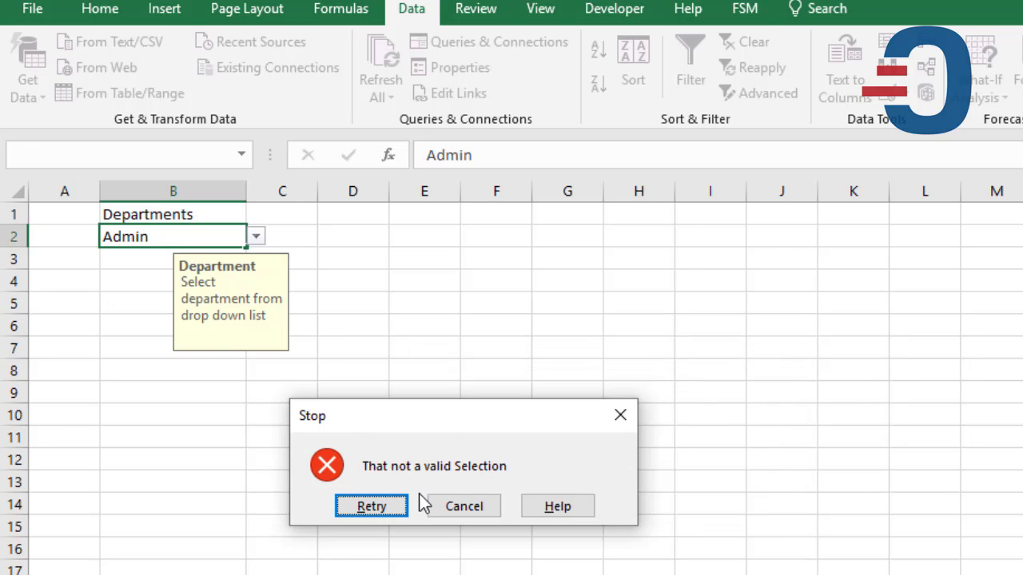
click(464, 506)
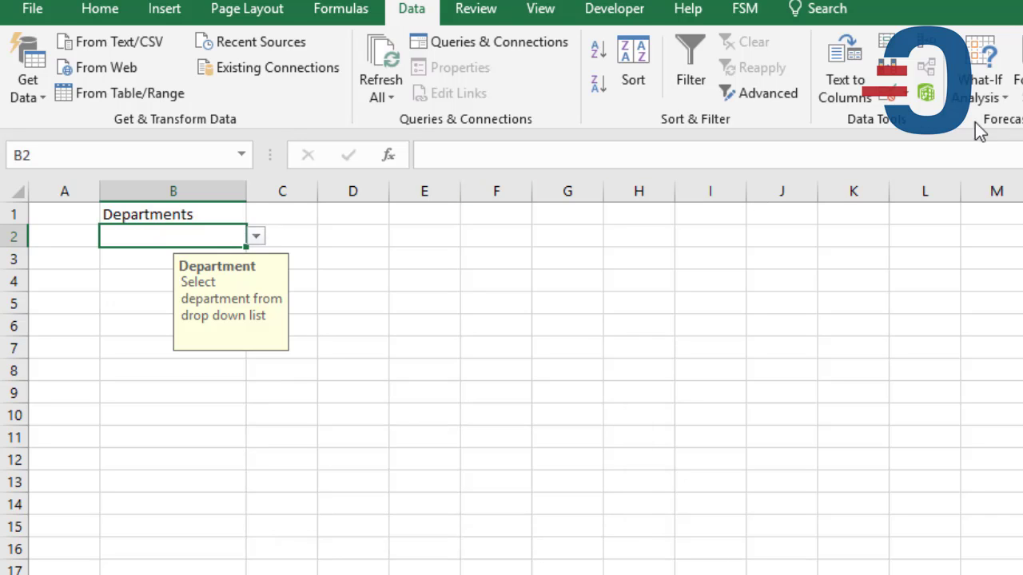
Change the error alert style of cell B2's validation to Information
click(889, 95)
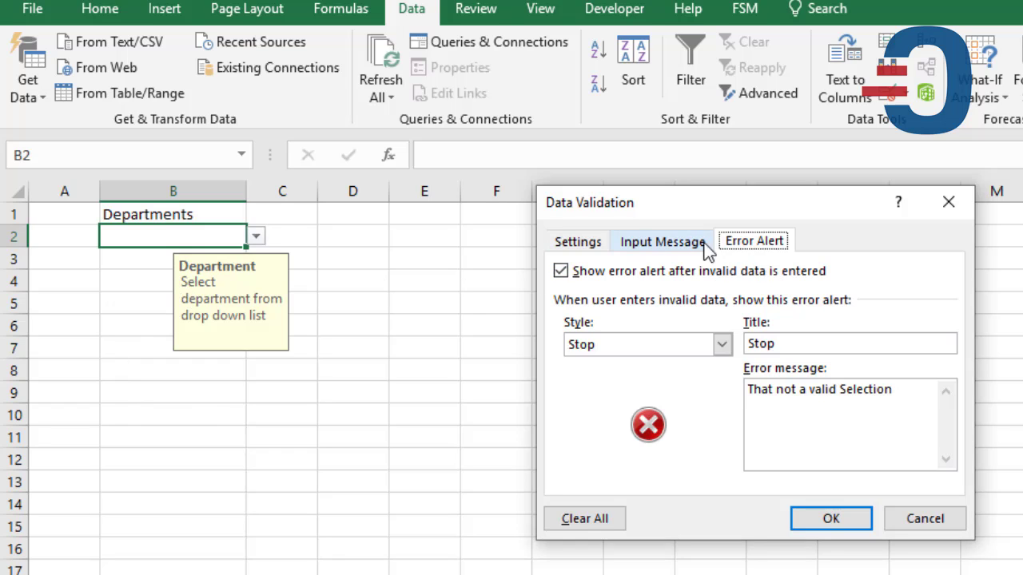
click(724, 347)
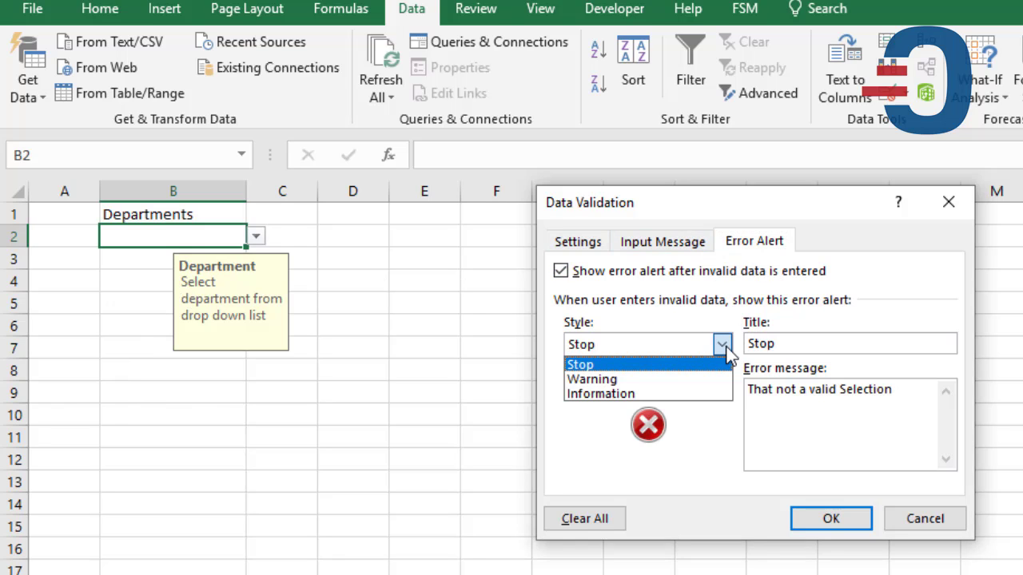
click(661, 394)
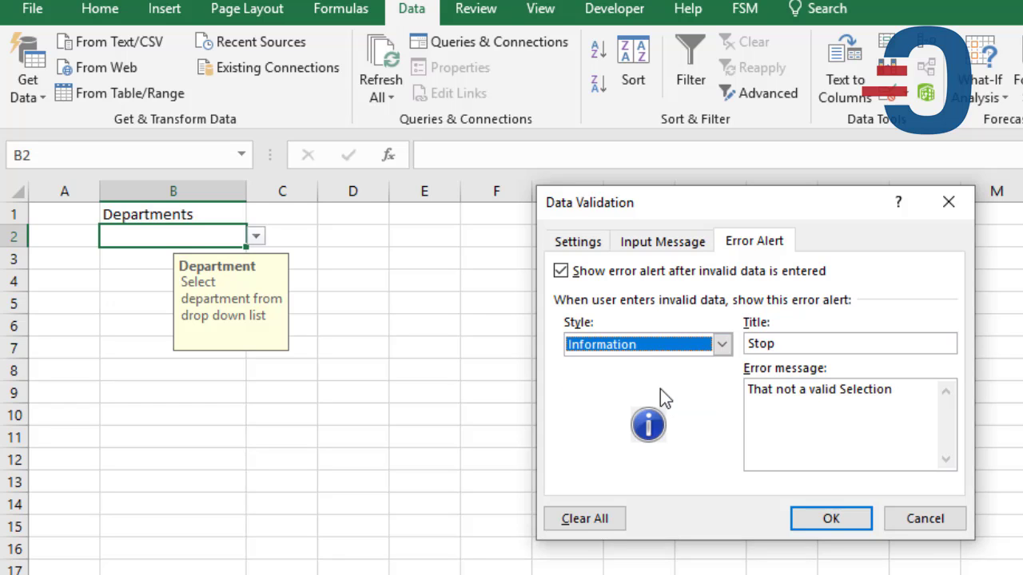
key(Return)
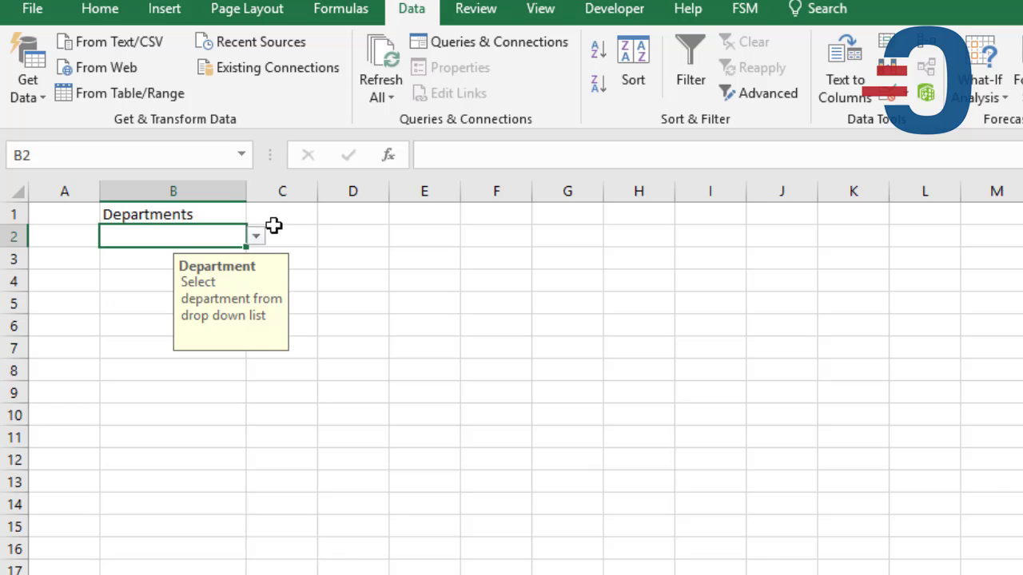
Enter the unlisted department "Administration" in cell B2 and accept it despite the alert
text(Administration)
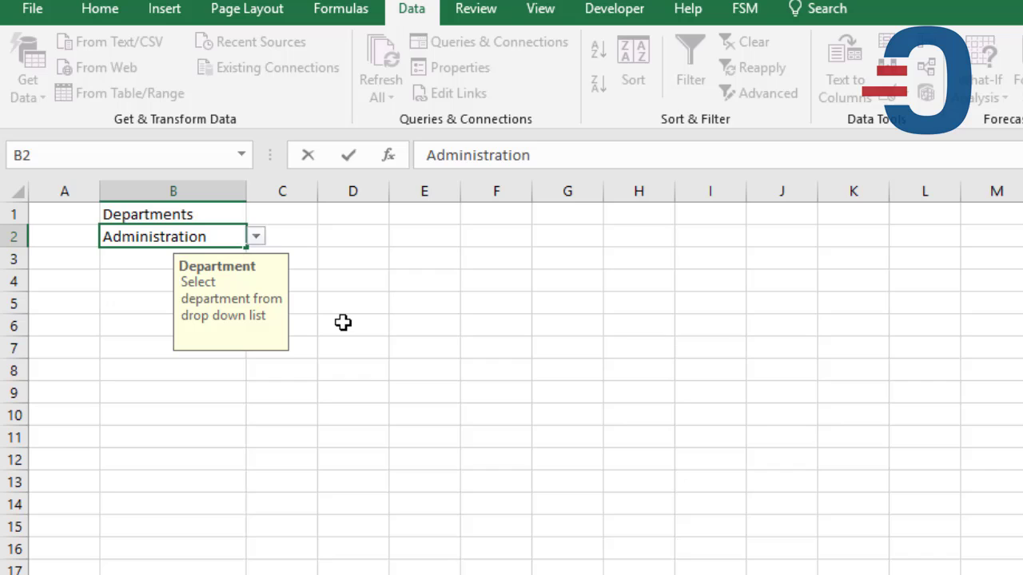
key(Return)
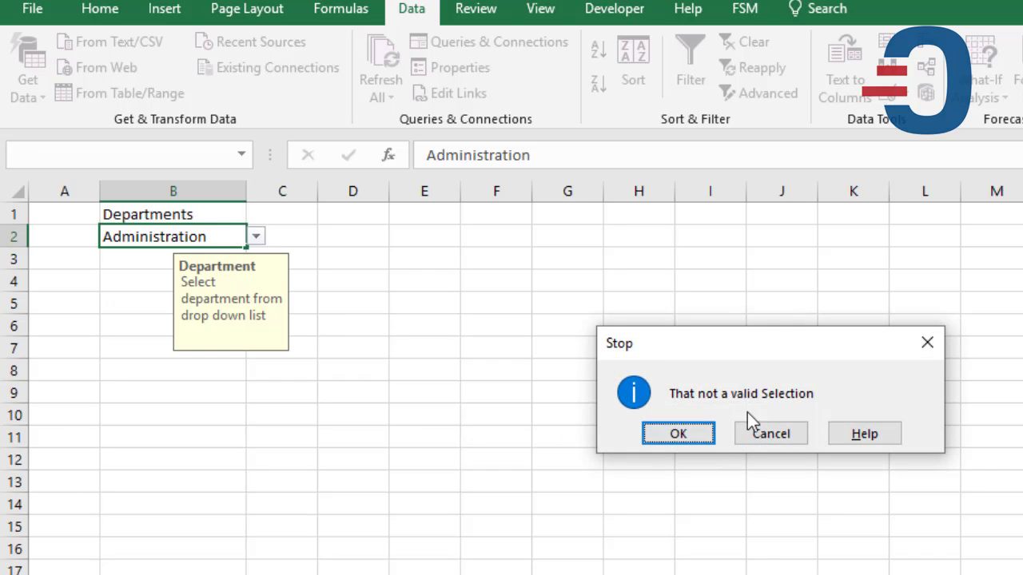
click(690, 433)
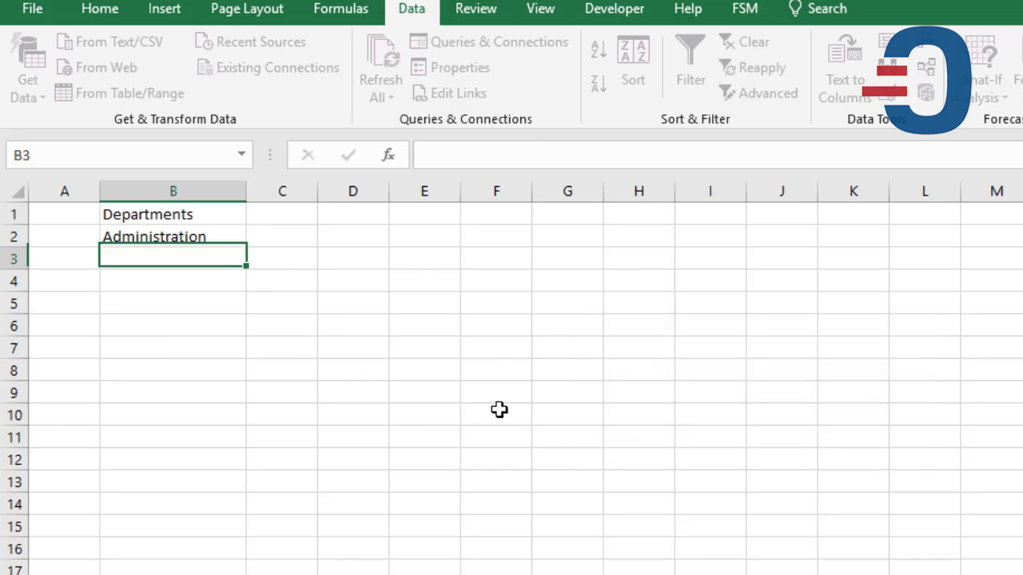
Review the choices in cell B2's drop-down list without selecting one
click(206, 237)
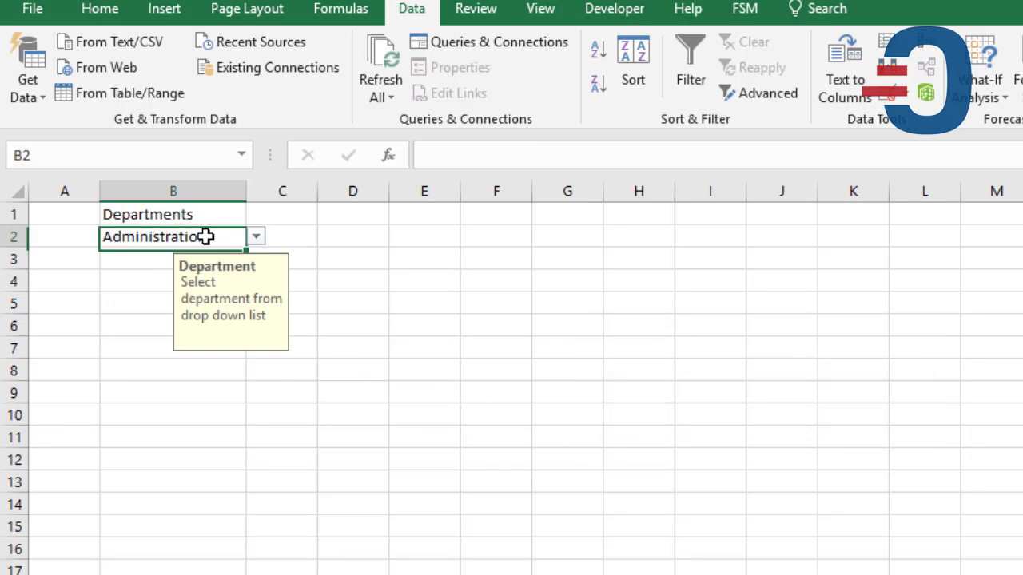
click(256, 238)
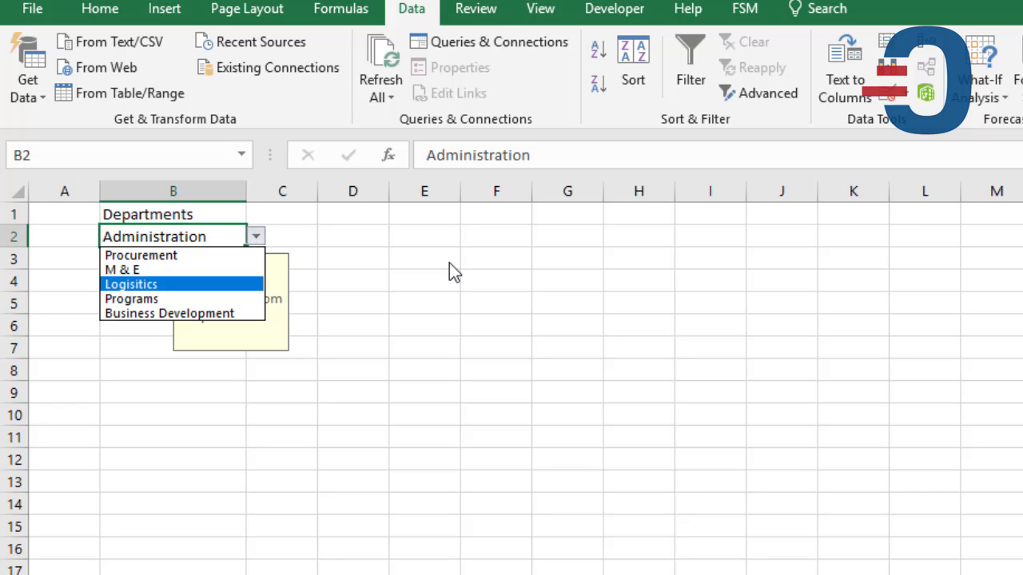
key(Escape)
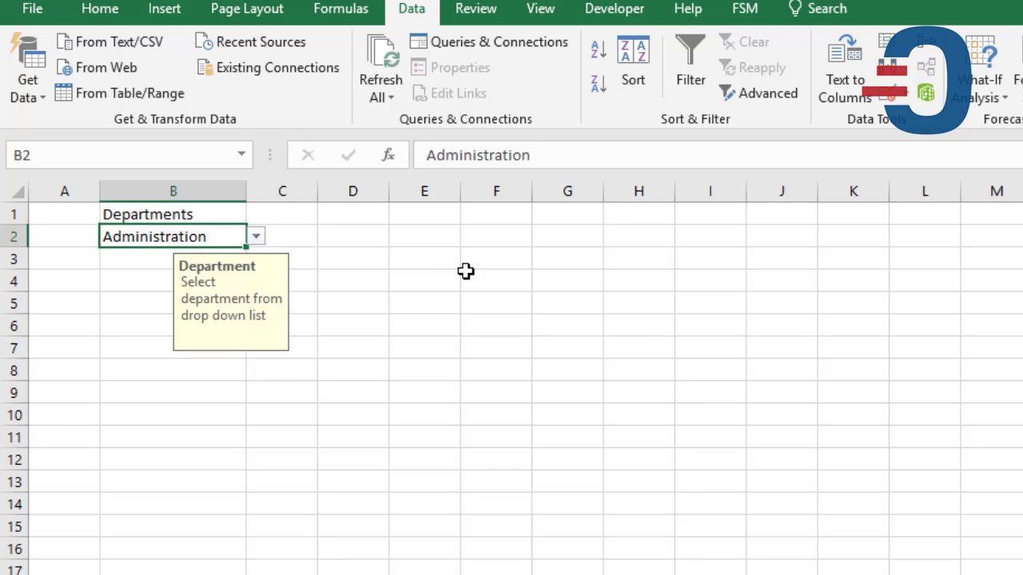
Add data validation to cell F2 that allows only a text length equal to a set number of characters
double_click(441, 232)
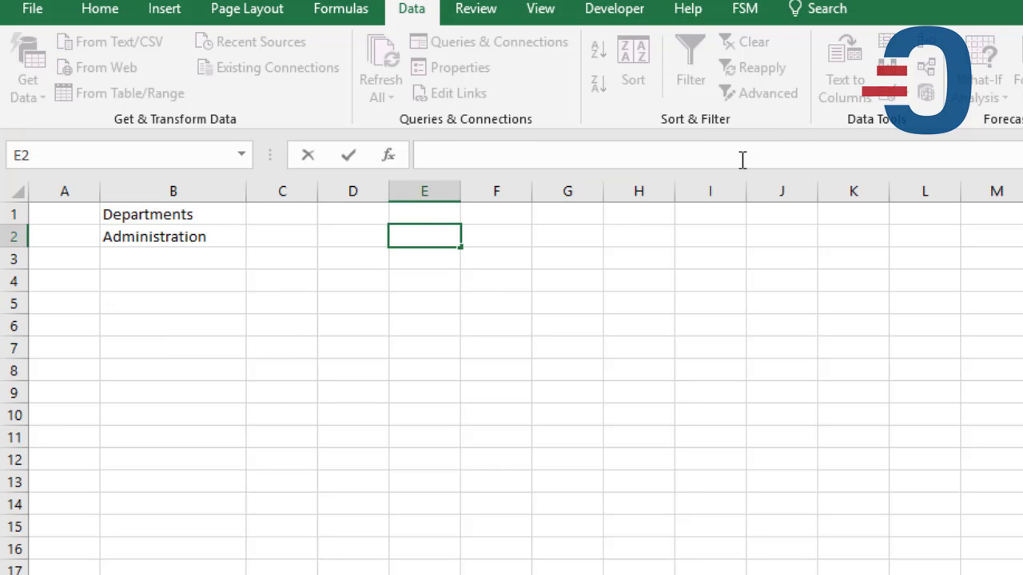
click(516, 239)
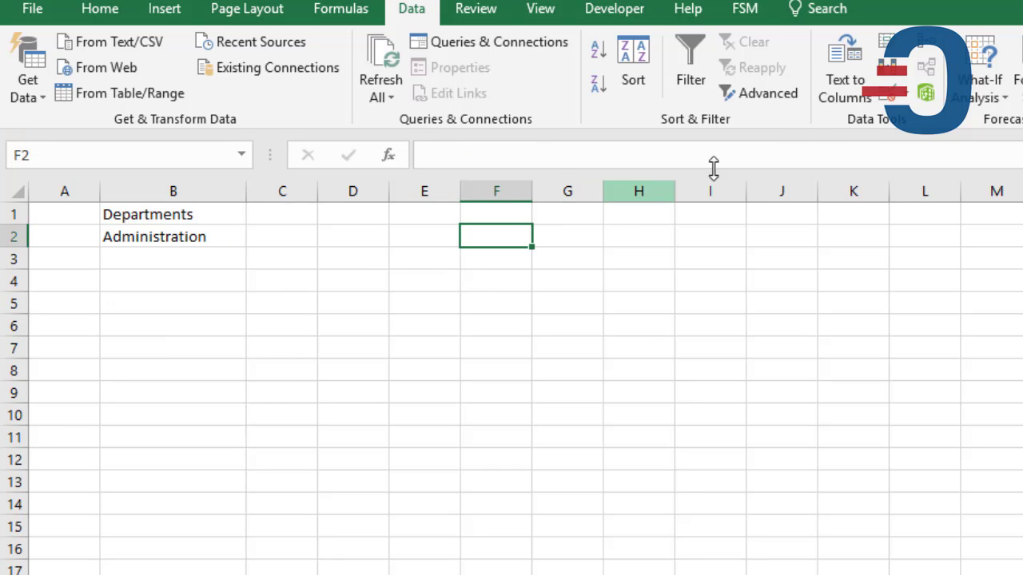
click(885, 94)
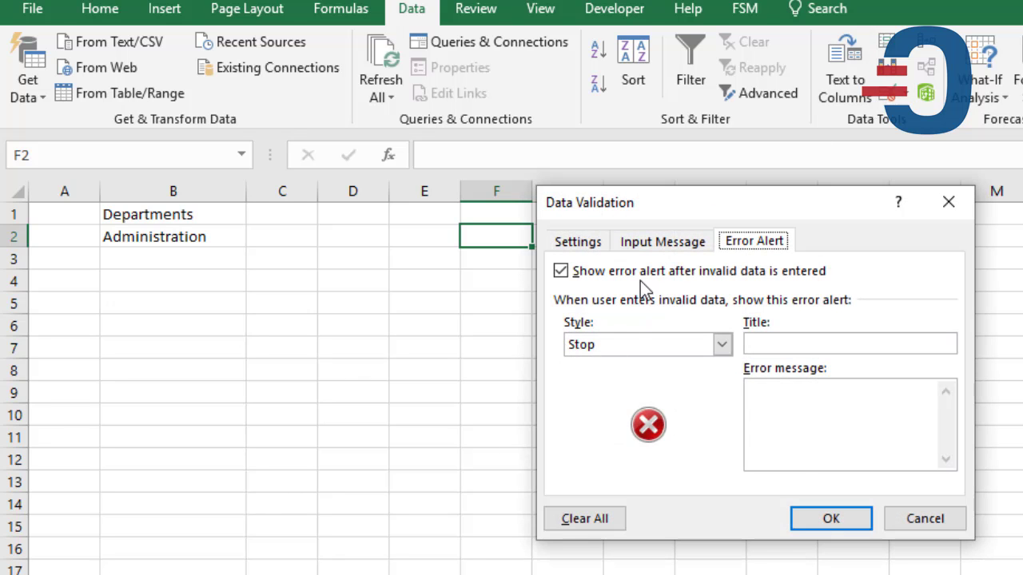
click(593, 244)
click(628, 313)
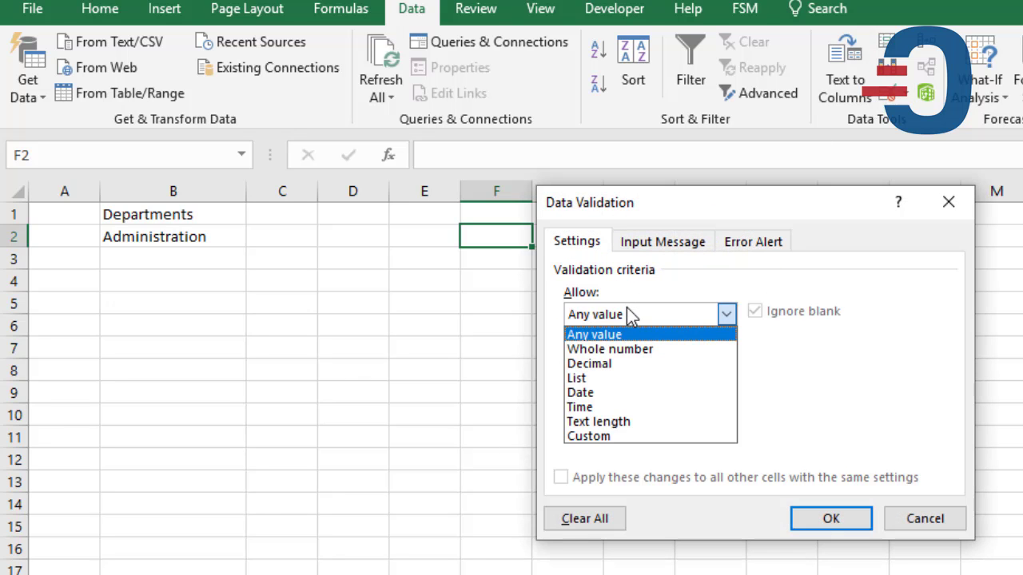
click(592, 414)
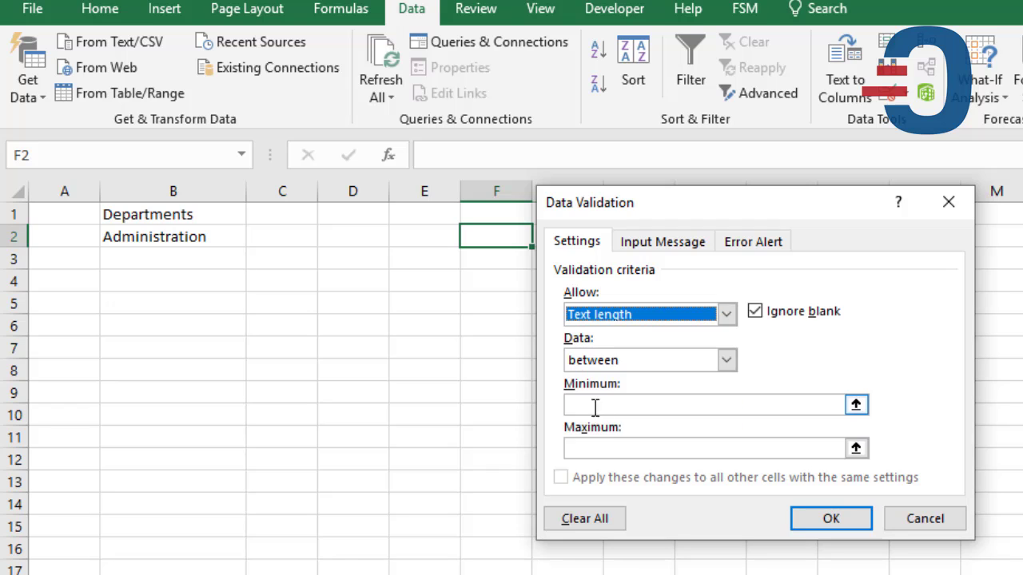
click(596, 359)
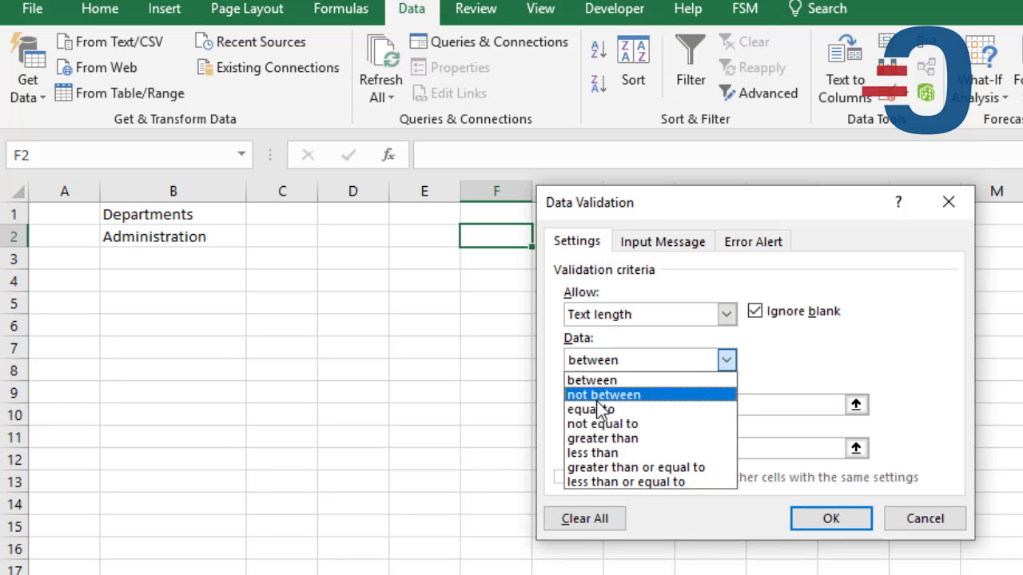
click(602, 409)
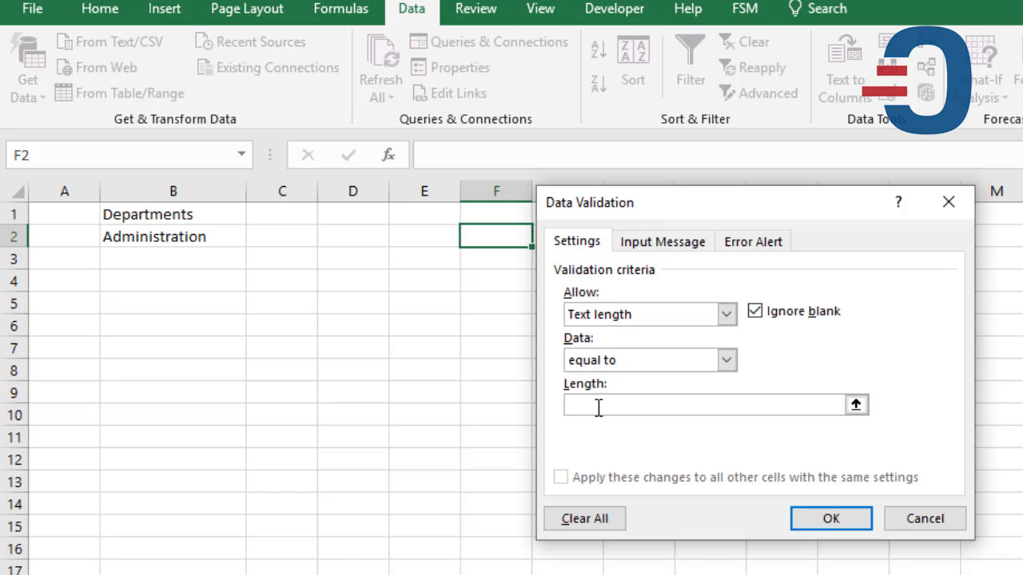
click(840, 523)
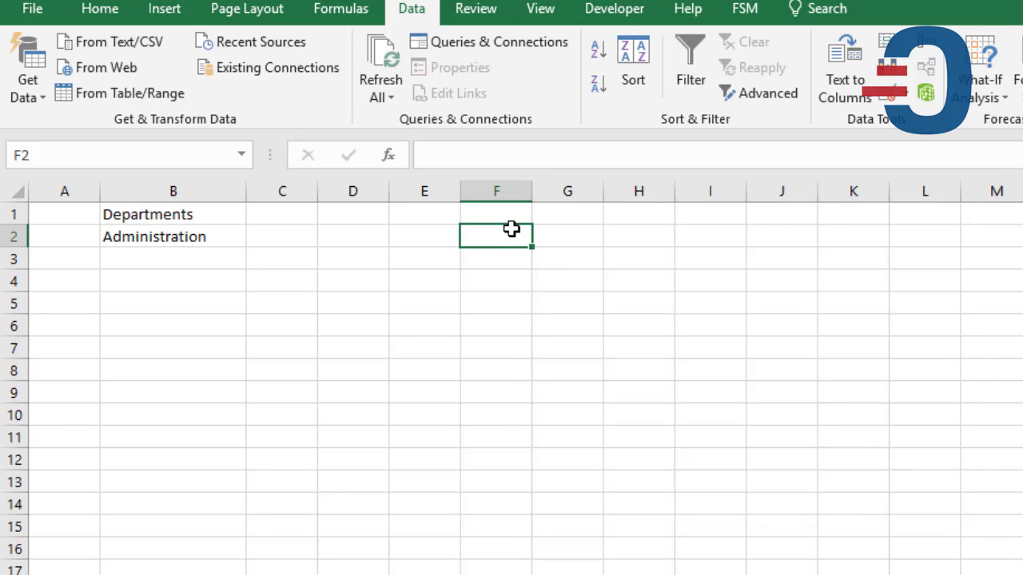
Enter 12345678 in cell F2 to test its text-length rule
text(1234)
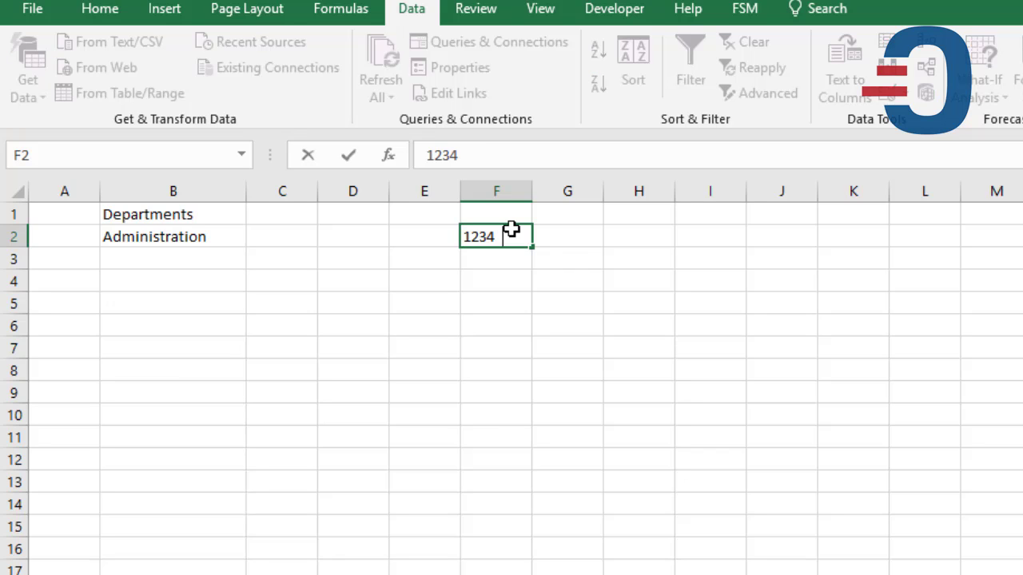
text(5678)
key(Return)
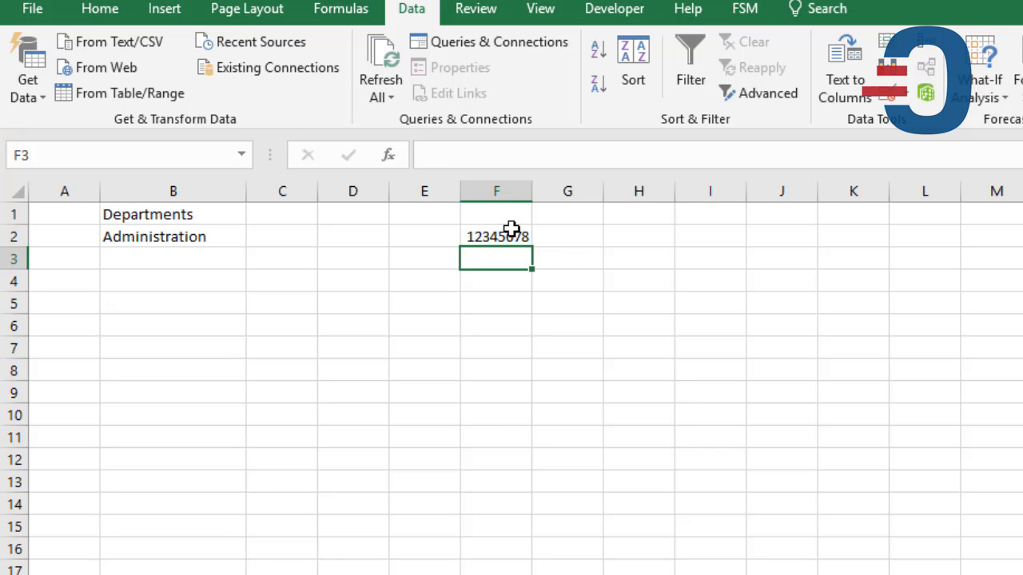
double_click(510, 233)
text(123)
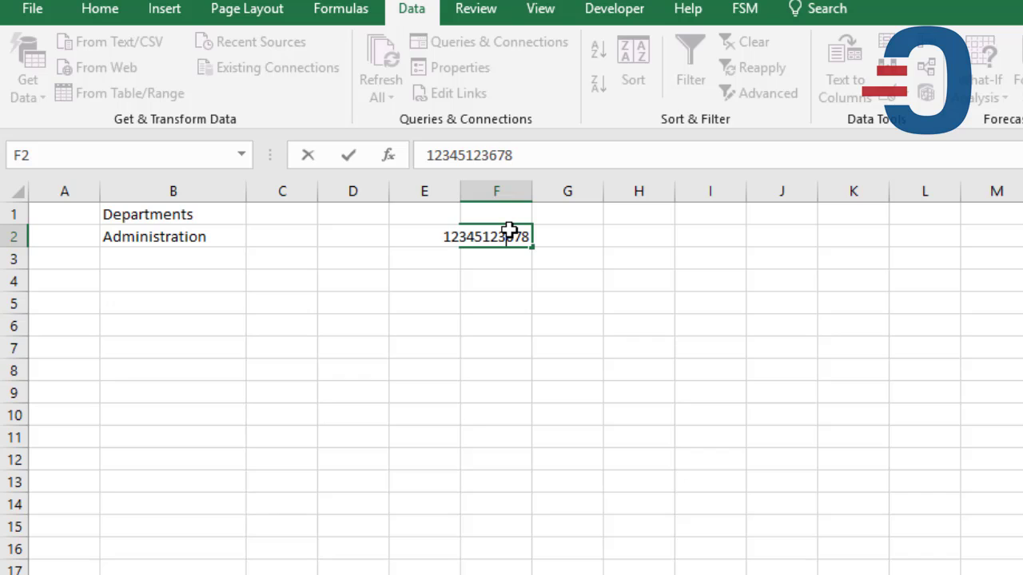
text(4567)
key(BackSpace)
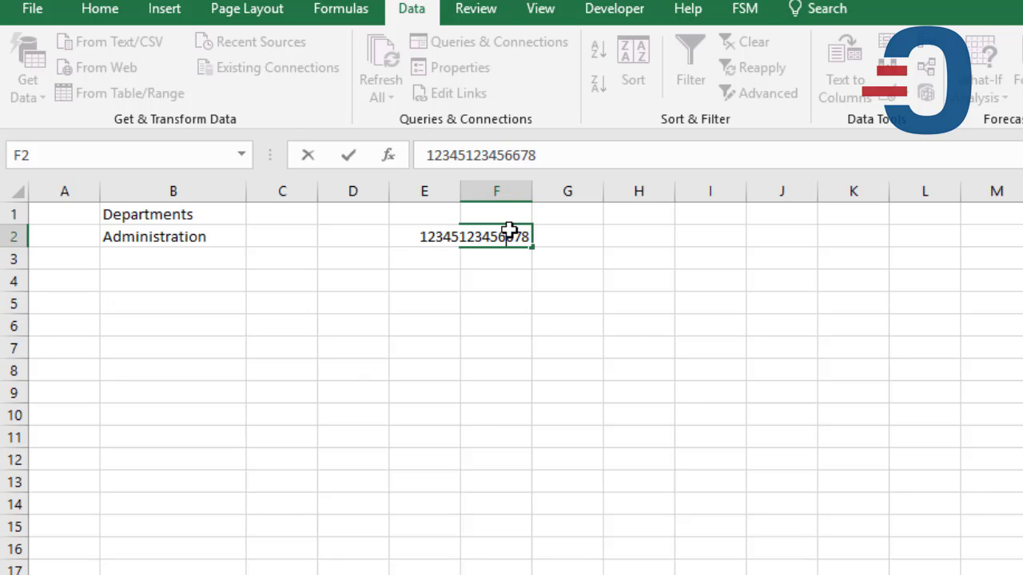
key(Return)
click(772, 436)
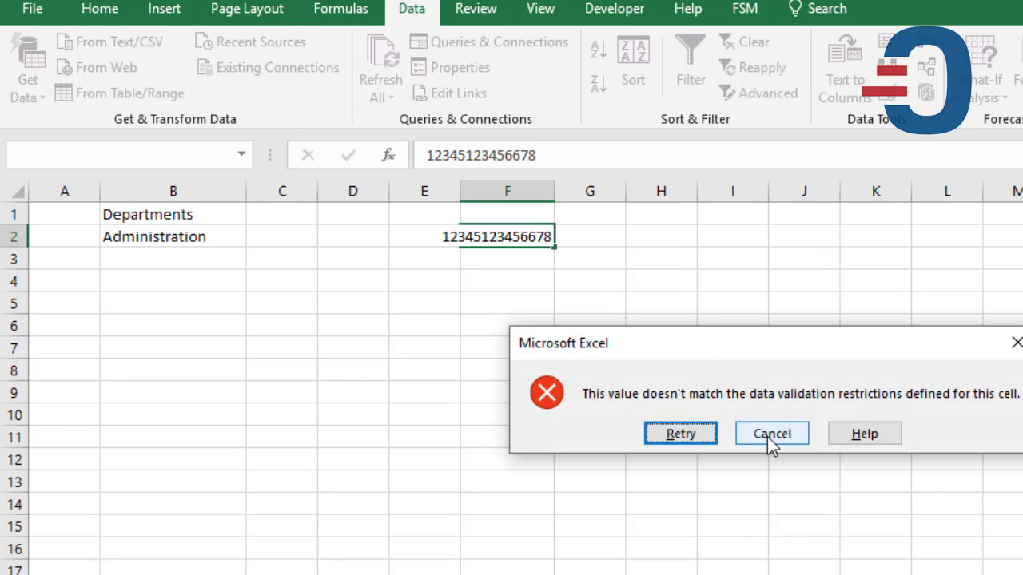
Set up data validation on cell I2 that allows only dates between 1/1/2021 and 12/31/2021
click(709, 237)
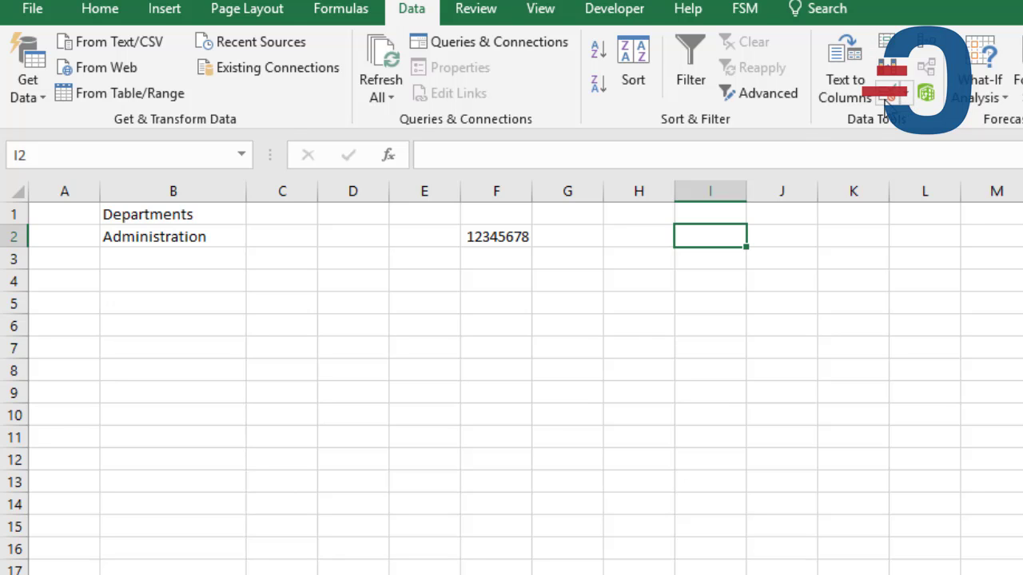
click(893, 91)
click(653, 319)
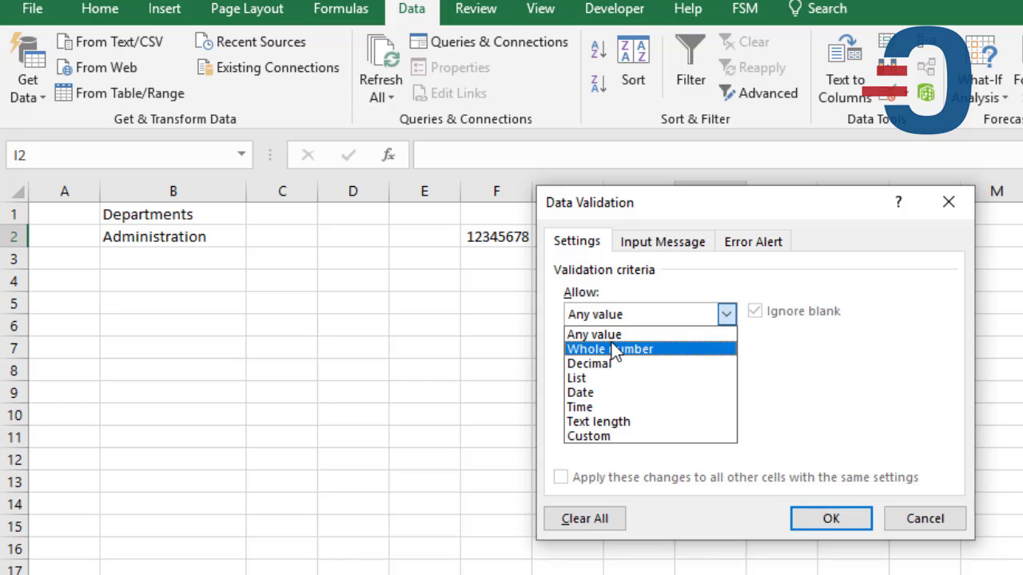
click(601, 392)
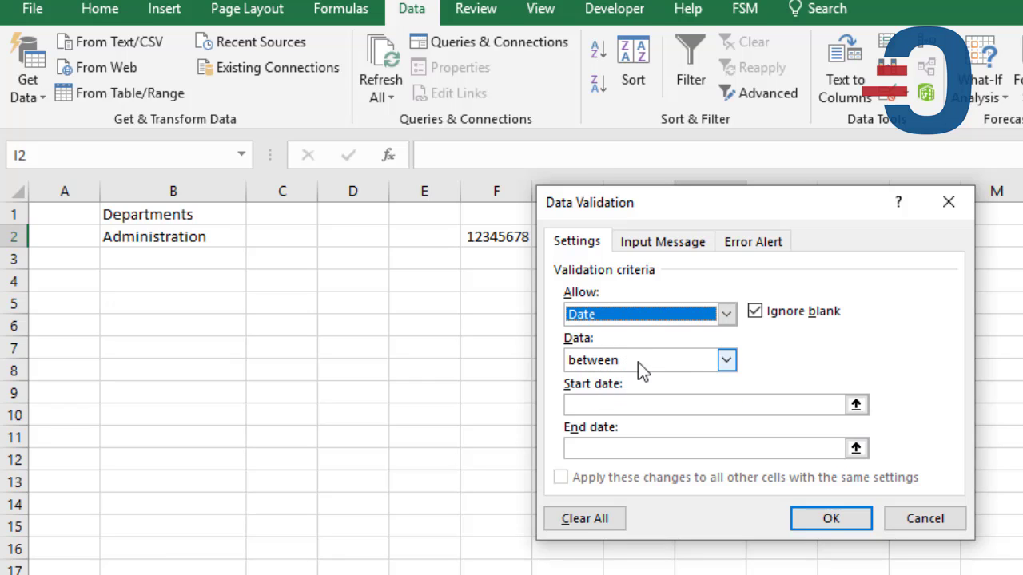
click(593, 406)
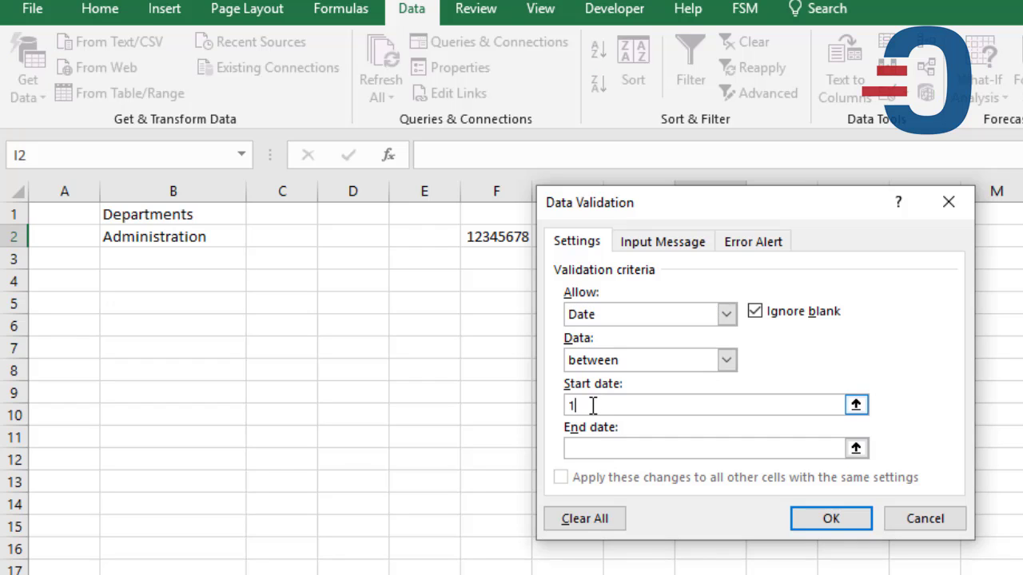
text(1/1/2021)
click(607, 448)
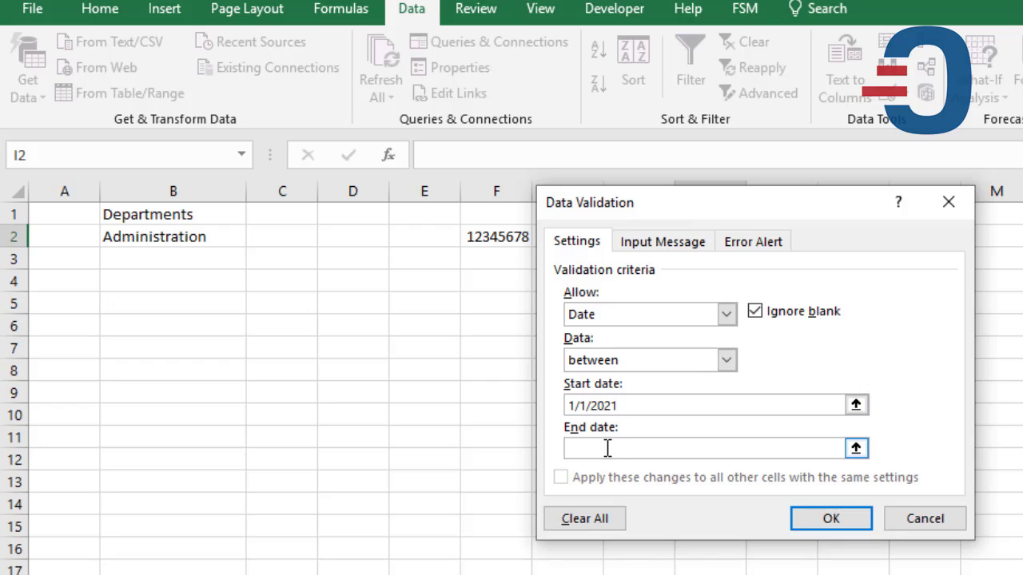
text(12/31/2021)
Add the input message "Enter a date in 2021" to cell I2's validation
click(665, 240)
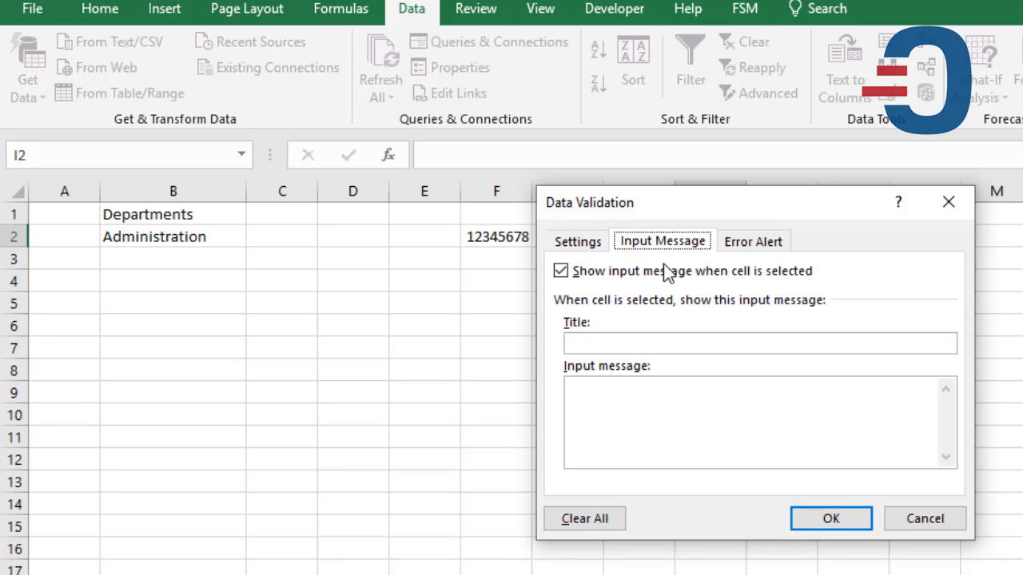
click(616, 398)
text(S)
key(BackSpace)
text(Enter)
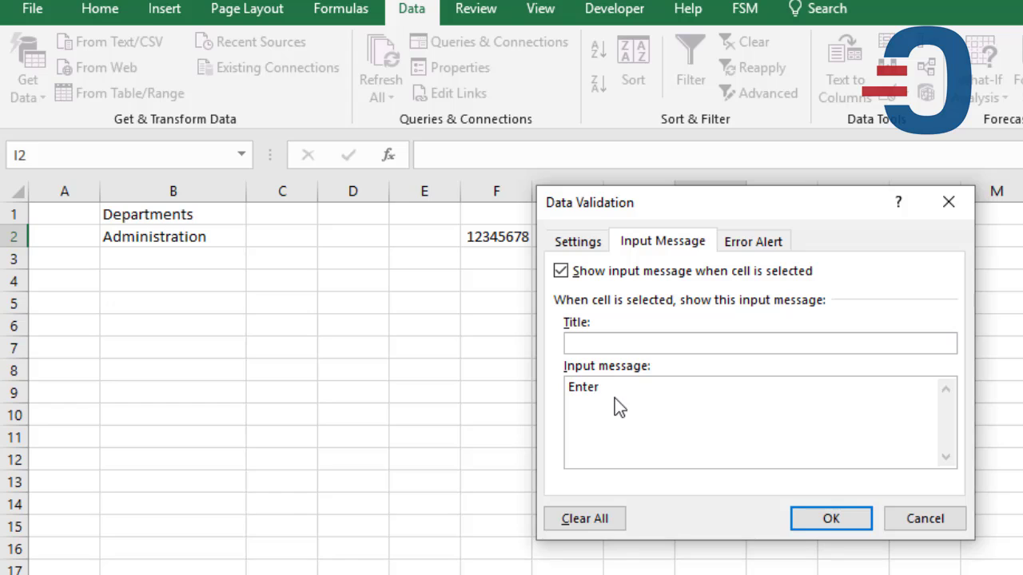
text( a date in 2021)
Add the error message "That is not a valid date entry" to cell I2's error alert and apply the validation
click(753, 247)
click(760, 398)
text(T)
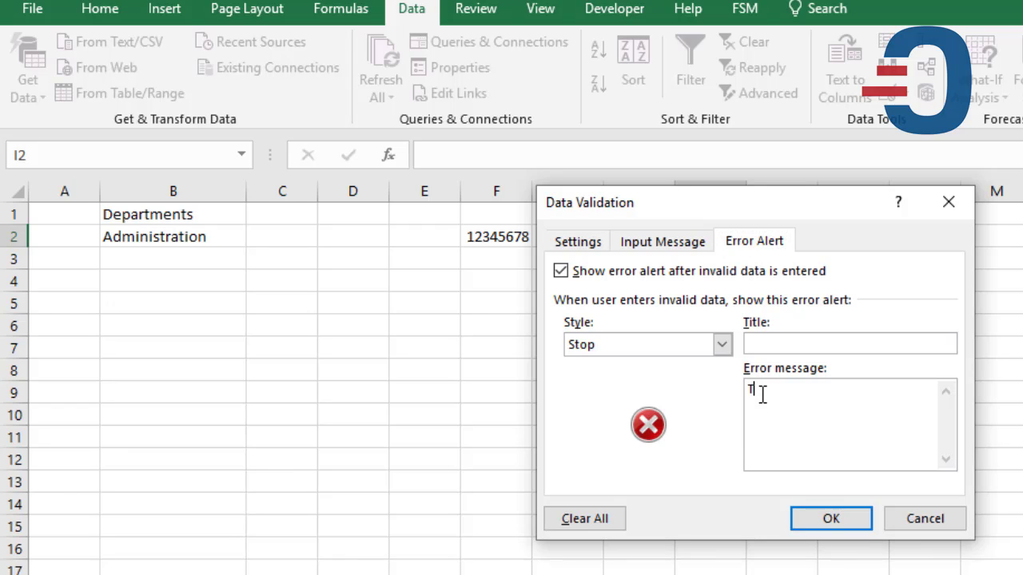
text(hat is not a vali)
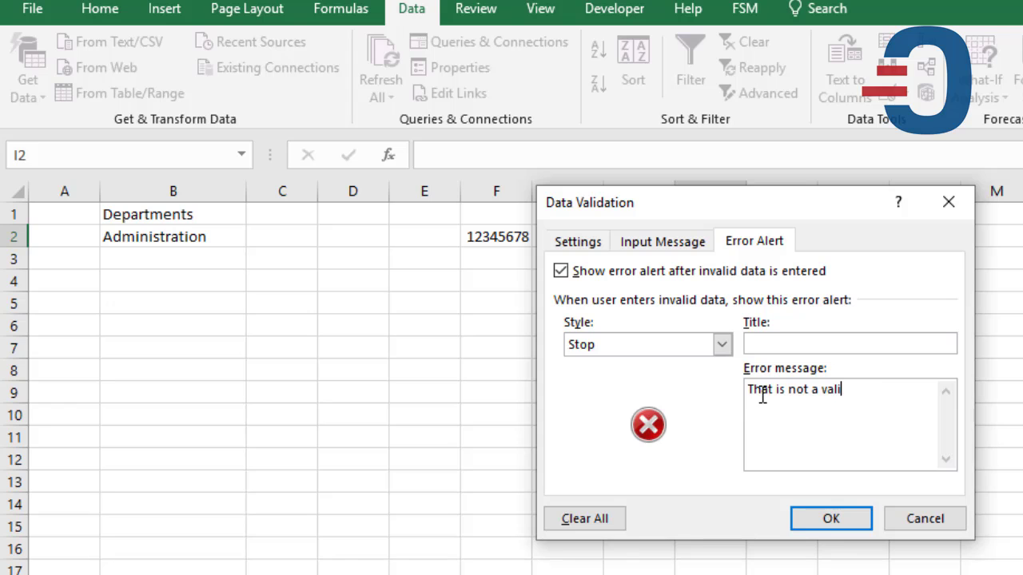
text(d date entry)
click(804, 525)
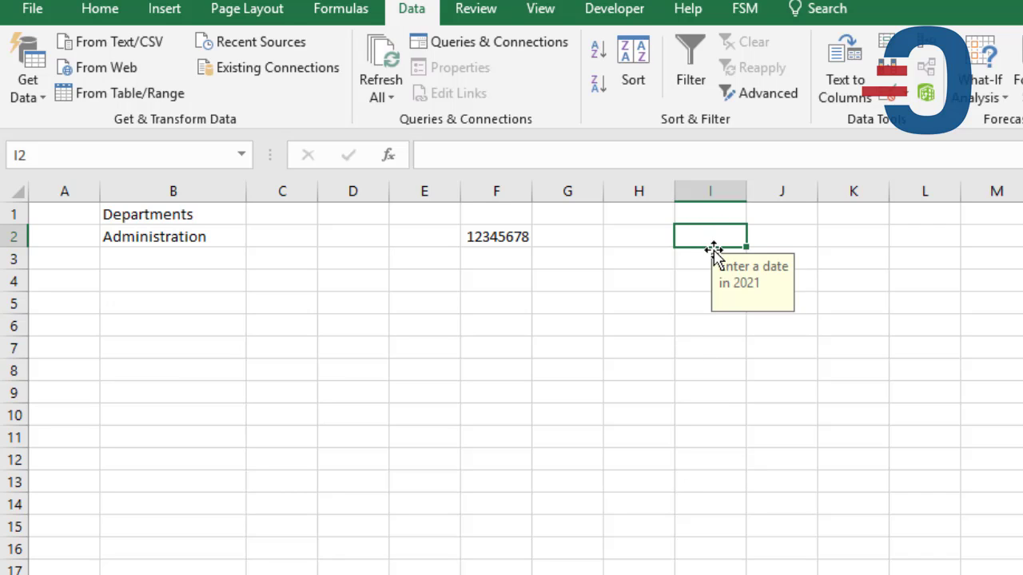
Enter the date 1/1/2021 in cell I2 and reselect the cell
text(1/1/2021)
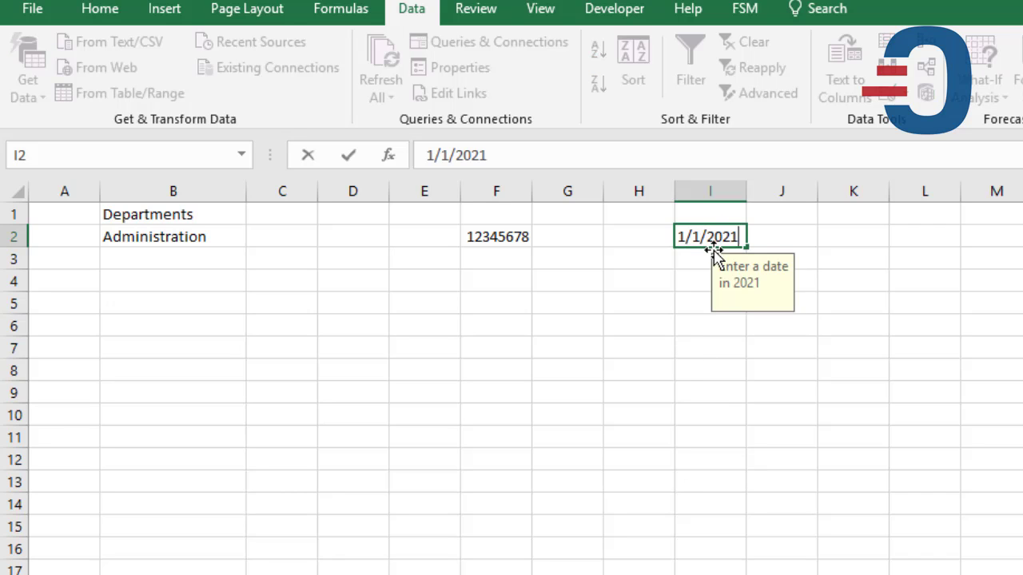
key(Return)
key(Up)
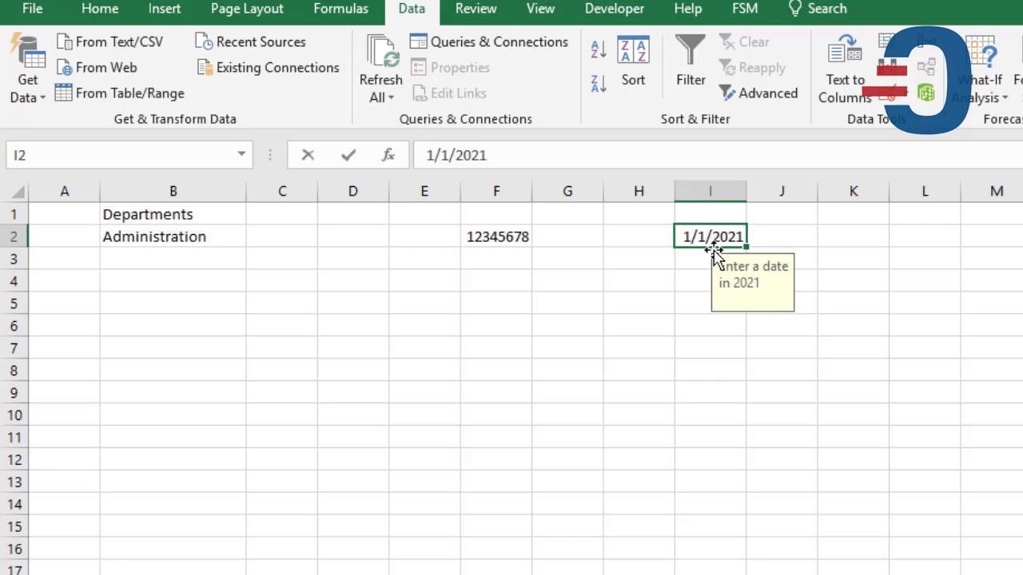
Try to enter the out-of-range date 1/1/2020 in cell I2, and cancel the rejected entry
text(1/1/2)
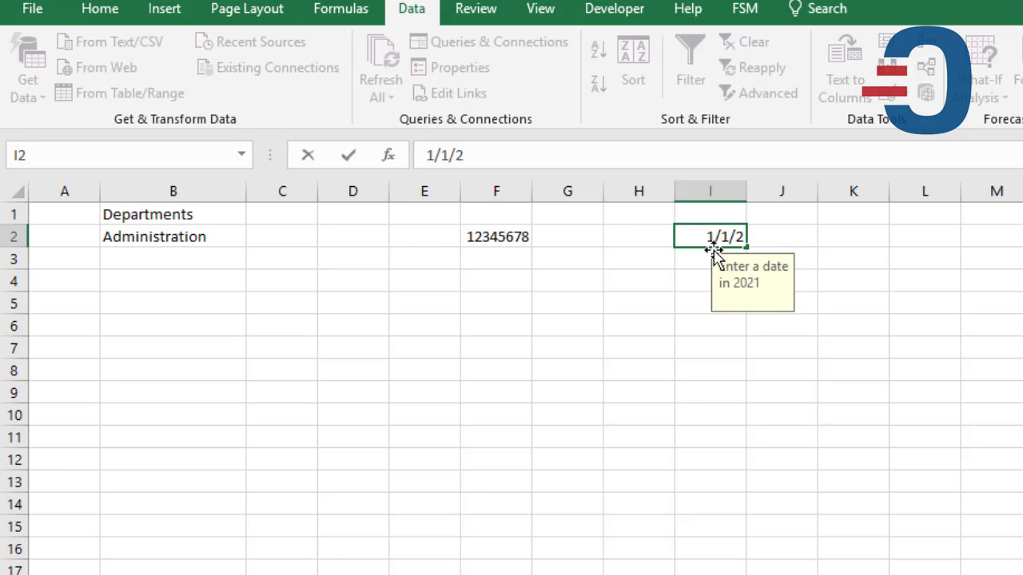
text(020)
key(Return)
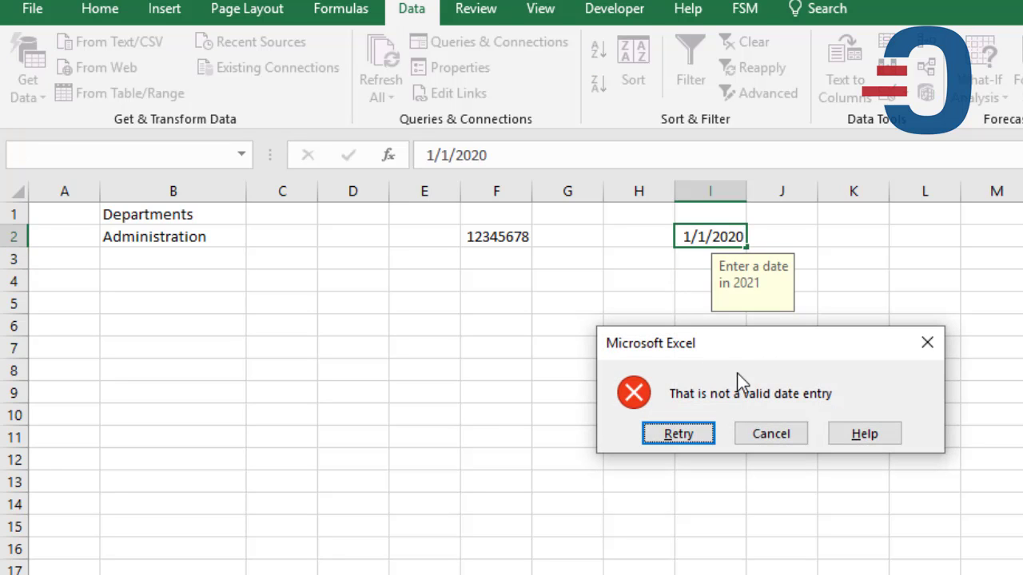
click(772, 439)
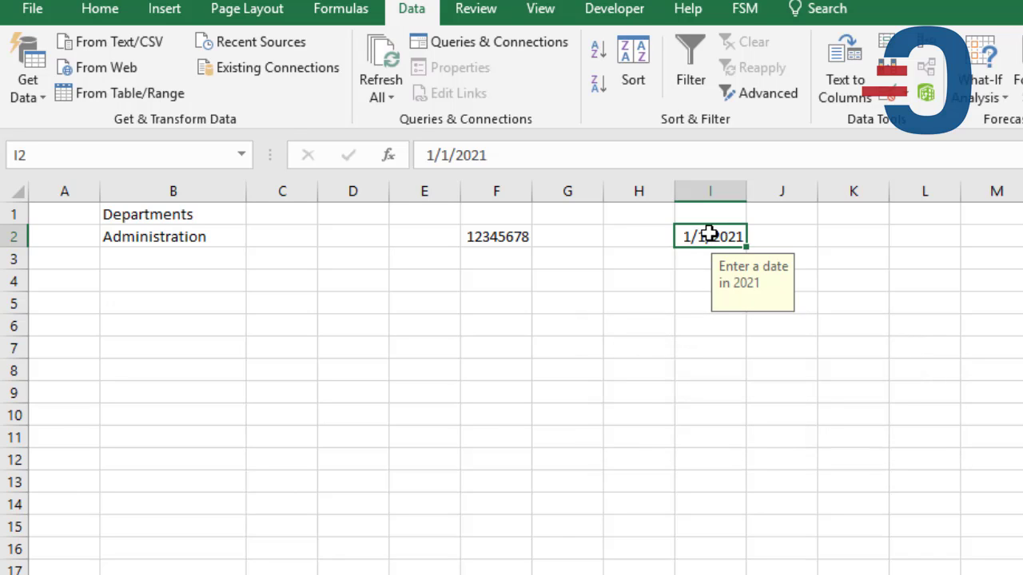